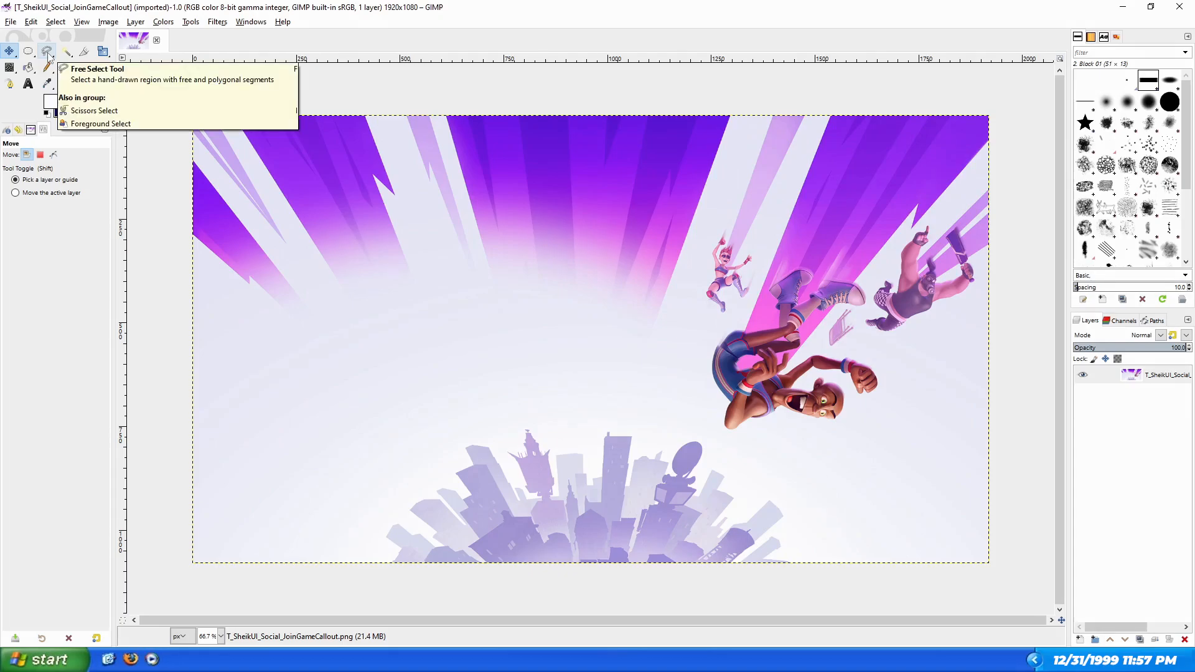
# Trace around the falling character in the blue tank top with Free Select to cut him out of the background
pyautogui.click(48, 52)
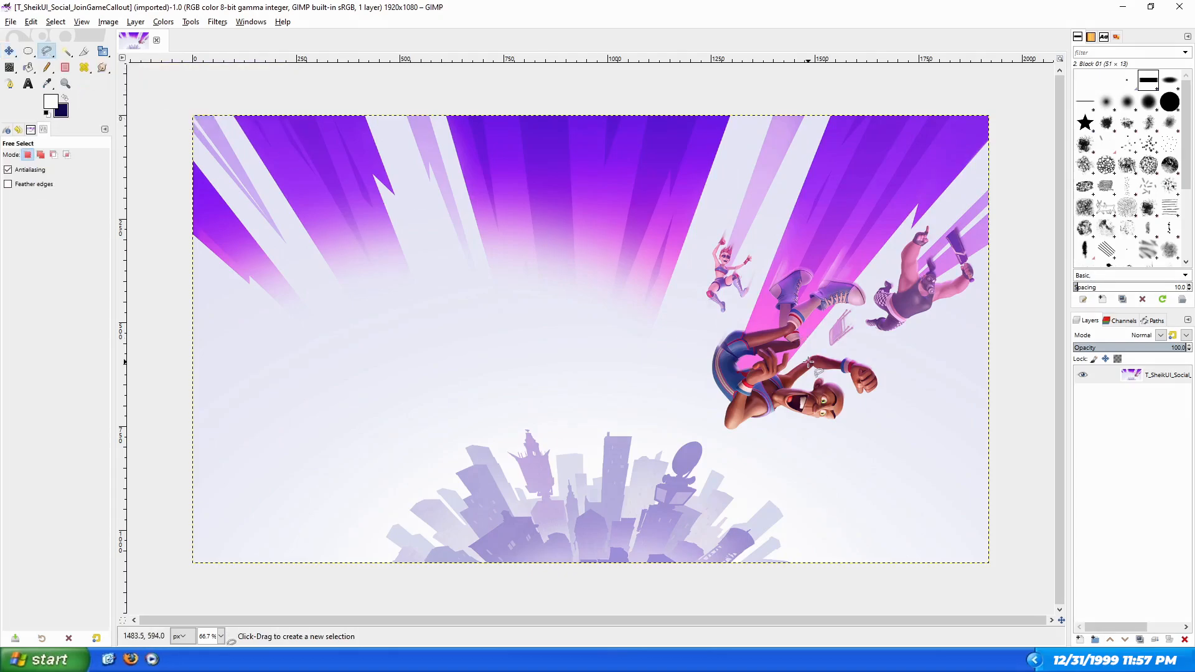
pyautogui.scroll(3, 808, 362)
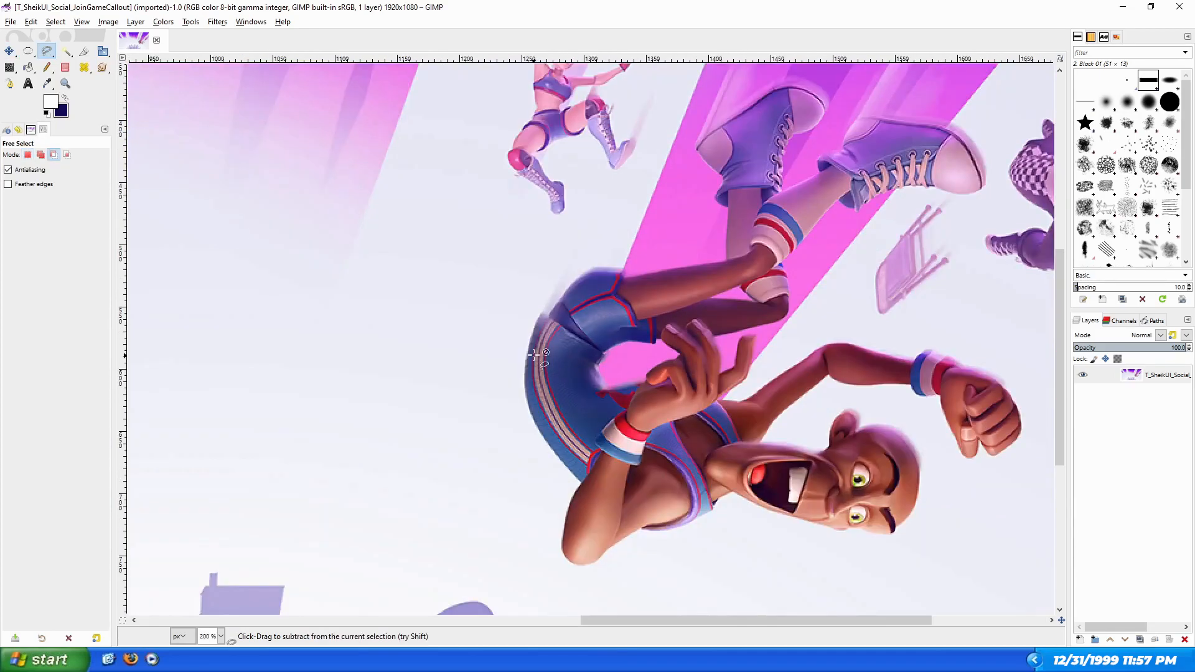
pyautogui.click(536, 314)
pyautogui.scroll(2, 536, 314)
pyautogui.click(527, 338)
pyautogui.scroll(-1, 512, 480)
pyautogui.click(541, 406)
pyautogui.click(627, 507)
pyautogui.scroll(-2, 626, 504)
pyautogui.click(586, 352)
pyautogui.click(589, 376)
pyautogui.click(604, 391)
pyautogui.click(657, 390)
pyautogui.click(680, 366)
pyautogui.click(745, 323)
pyautogui.click(825, 321)
pyautogui.click(892, 285)
pyautogui.click(900, 266)
pyautogui.moveTo(787, 620); pyautogui.dragTo(884, 620)
pyautogui.click(416, 251)
pyautogui.click(501, 294)
pyautogui.click(618, 324)
pyautogui.click(691, 334)
pyautogui.click(739, 334)
pyautogui.click(780, 281)
pyautogui.click(790, 196)
pyautogui.click(719, 113)
pyautogui.click(674, 116)
pyautogui.click(644, 87)
pyautogui.click(613, 109)
pyautogui.click(606, 160)
pyautogui.scroll(3, 606, 162)
pyautogui.click(472, 423)
pyautogui.click(566, 325)
pyautogui.click(607, 290)
pyautogui.click(647, 308)
pyautogui.click(772, 309)
pyautogui.click(829, 334)
pyautogui.click(871, 448)
pyautogui.click(896, 459)
pyautogui.click(908, 422)
pyautogui.click(920, 438)
pyautogui.click(994, 398)
pyautogui.click(970, 330)
pyautogui.click(859, 268)
pyautogui.click(800, 240)
pyautogui.click(625, 222)
pyautogui.click(601, 225)
pyautogui.click(535, 269)
pyautogui.click(493, 295)
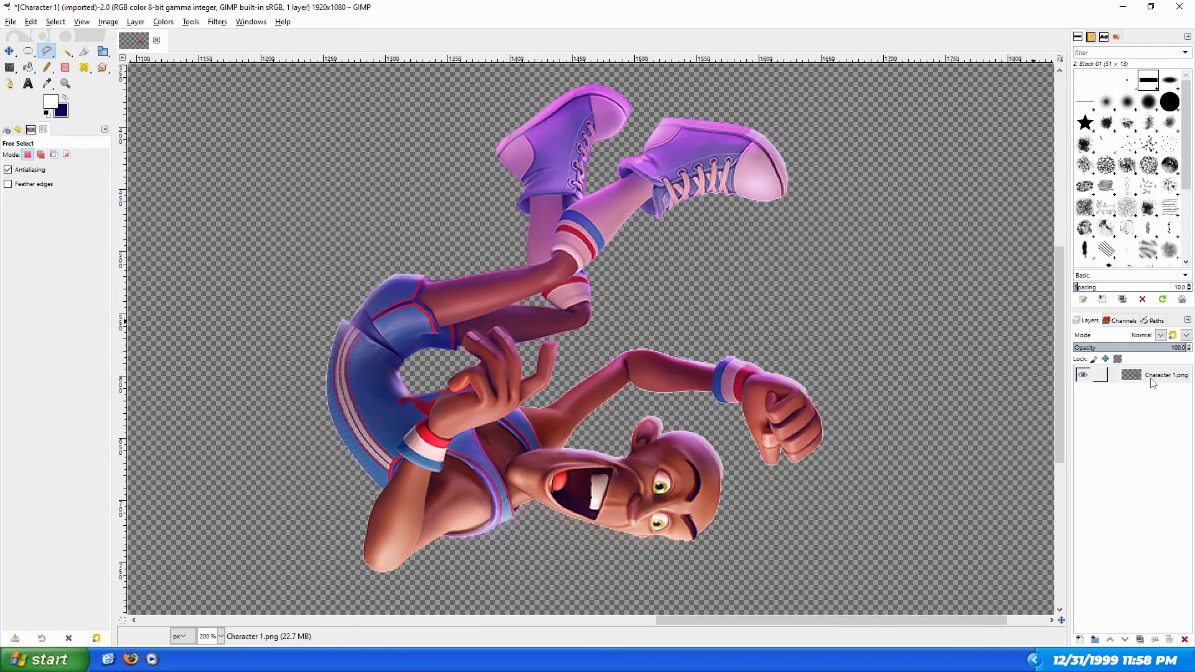
# Turn the Character 1 layer's alpha into a selection and feather it by 2 px
pyautogui.rightClick(1153, 382)
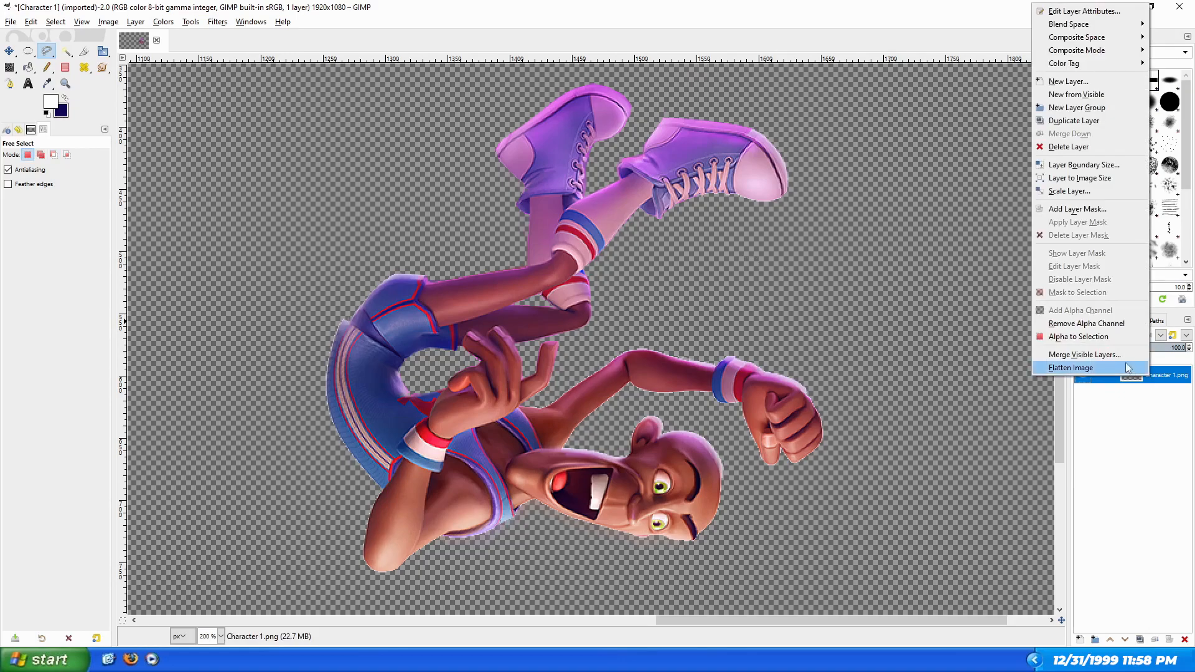
pyautogui.click(1089, 337)
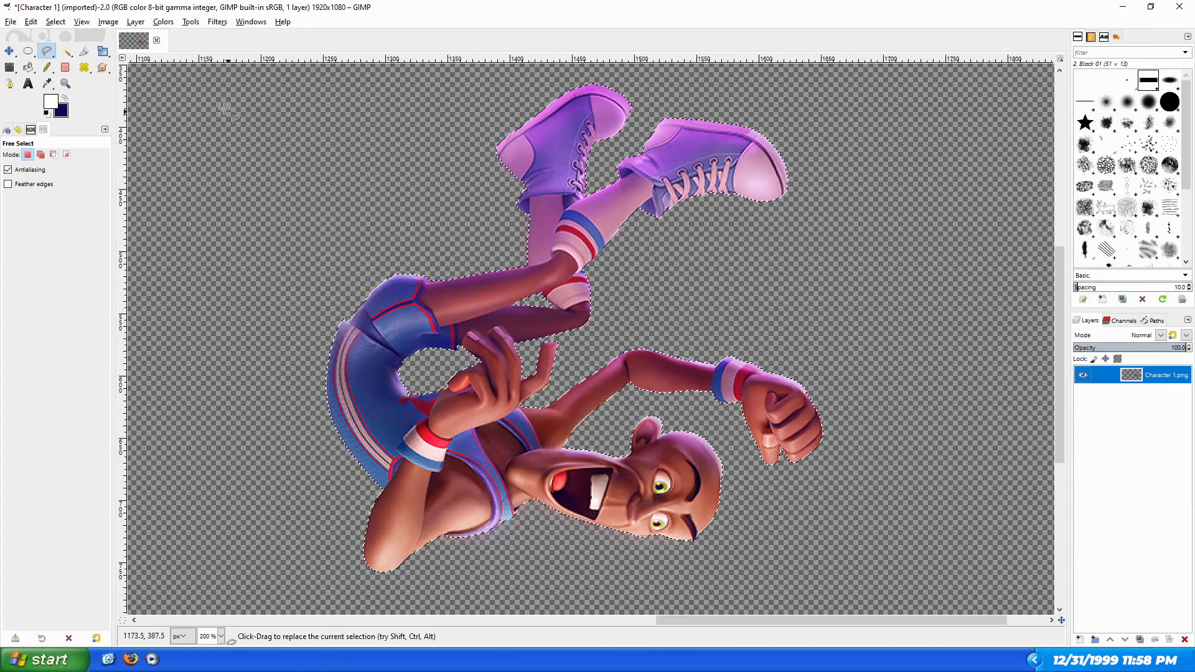
pyautogui.click(56, 22)
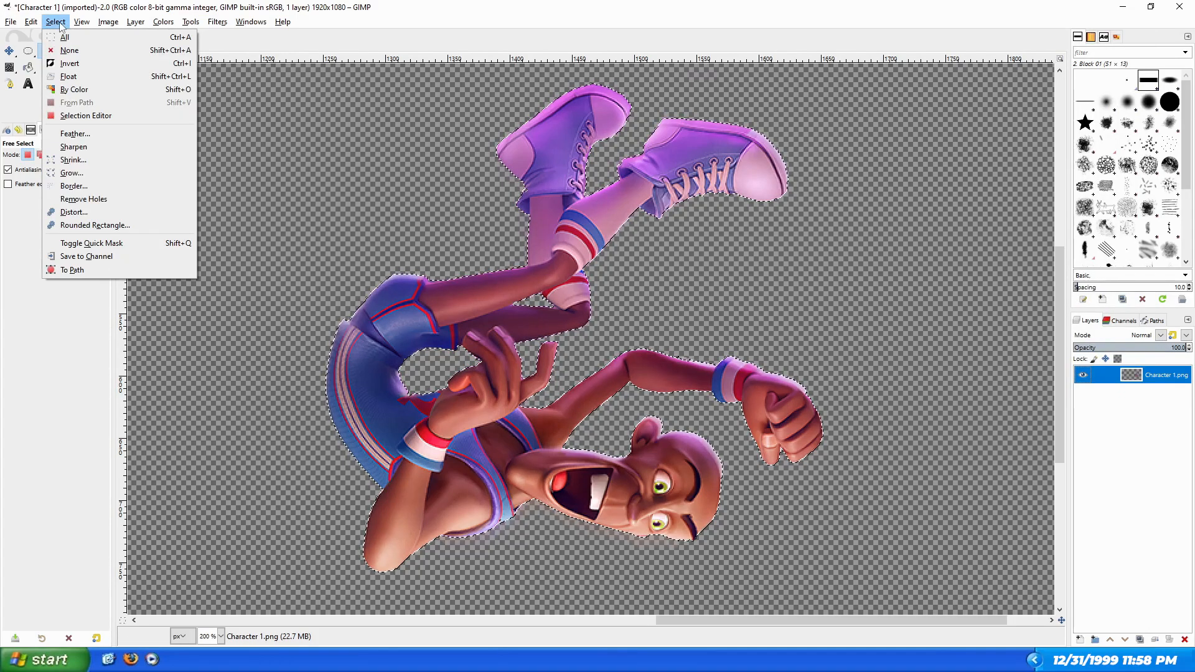
pyautogui.click(72, 135)
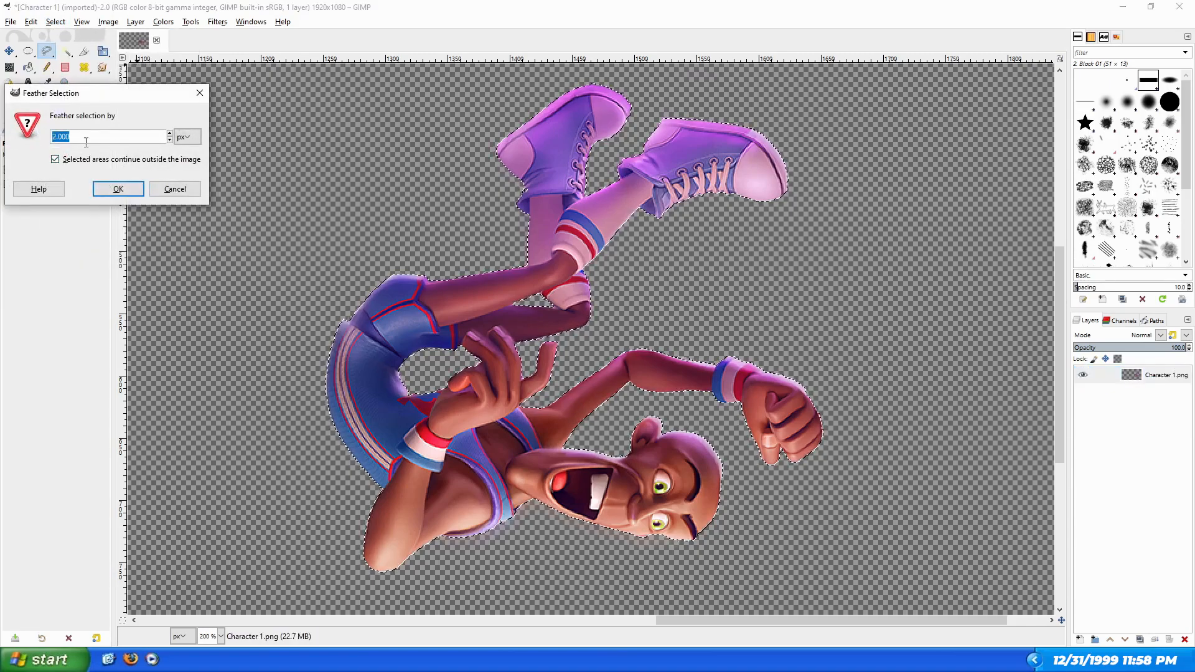
pyautogui.click(118, 188)
# Invert the selection to clear the rough fringe around the character, and deselect everything
pyautogui.click(56, 24)
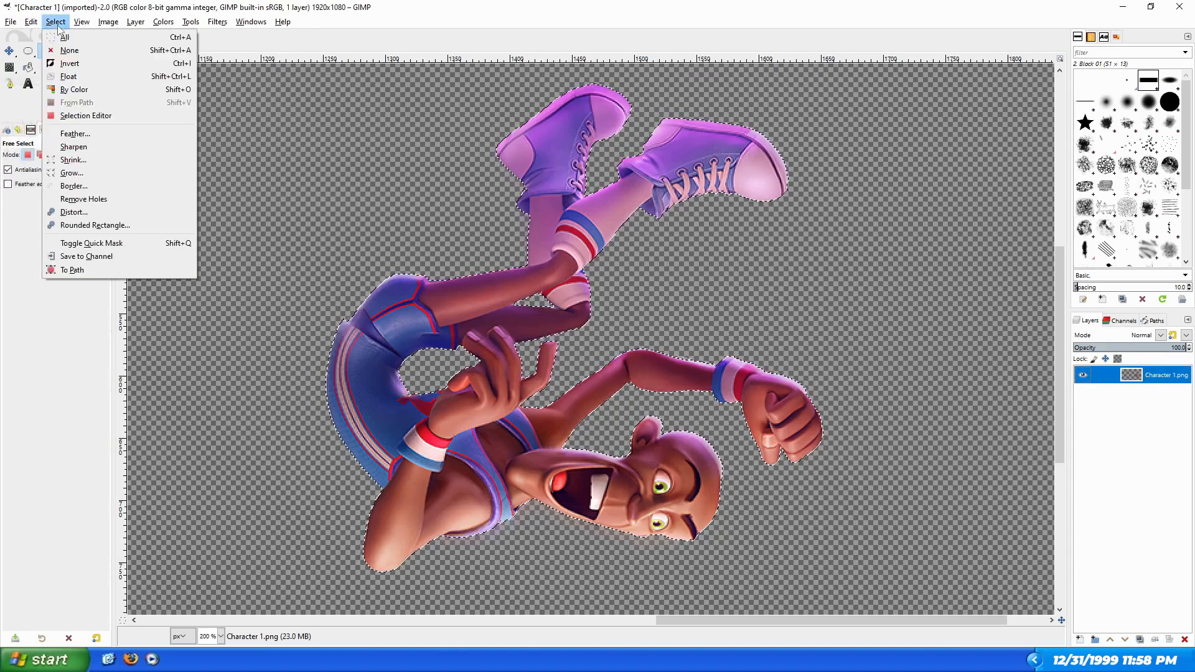
pyautogui.click(72, 62)
pyautogui.keyDown('ctrl'); pyautogui.scroll(3, 333, 246); pyautogui.keyUp('ctrl')
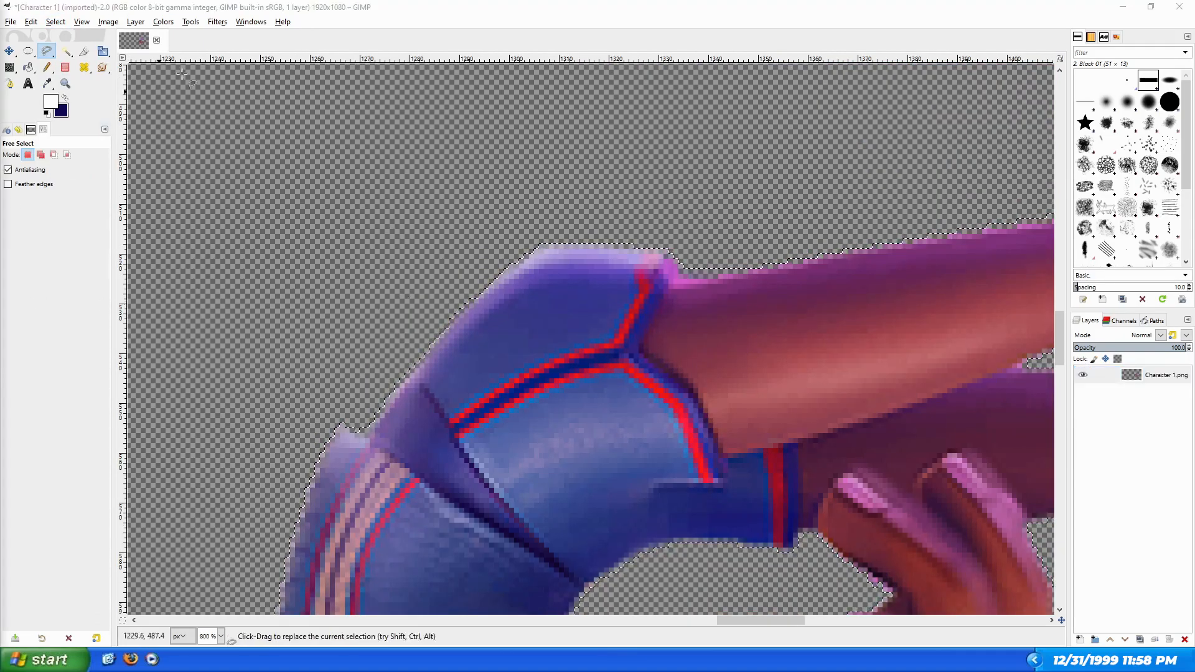
pyautogui.click(242, 14)
pyautogui.keyDown('ctrl'); pyautogui.scroll(-5, 497, 177); pyautogui.keyUp('ctrl')
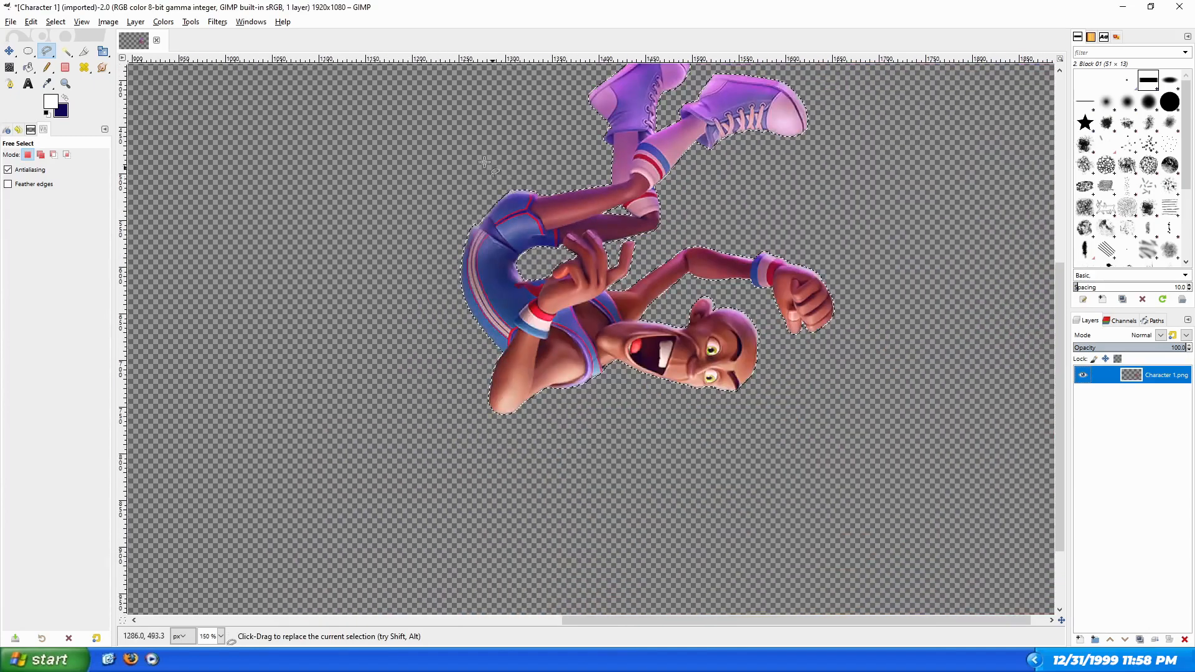
pyautogui.click(55, 22)
pyautogui.click(62, 51)
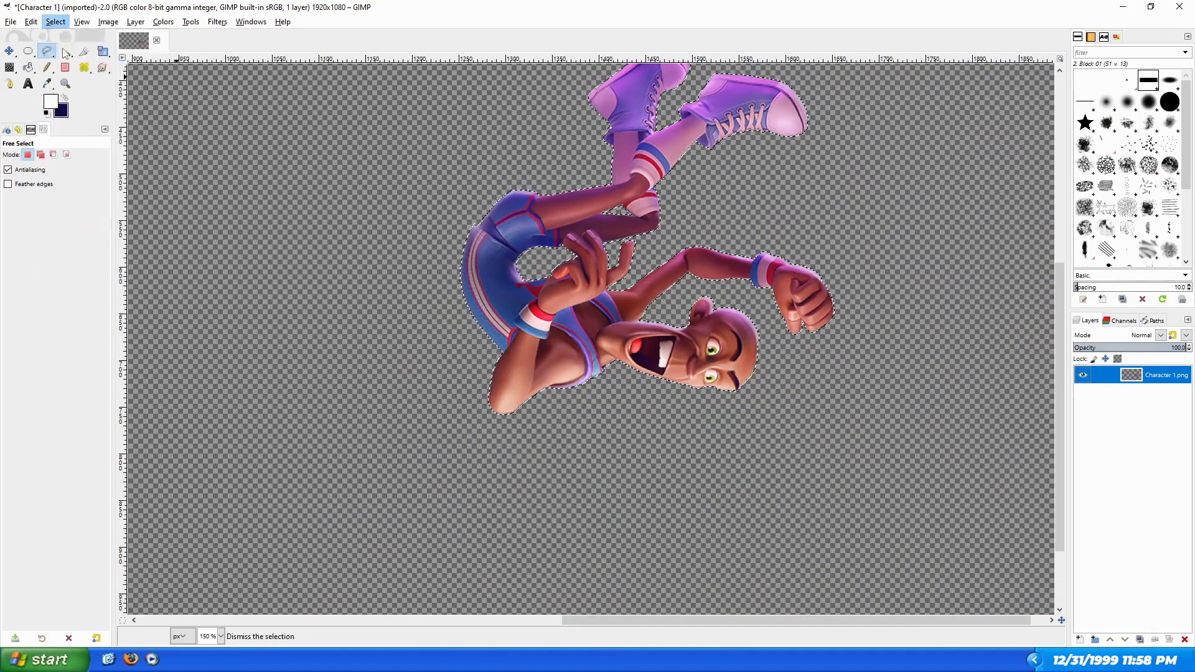
pyautogui.scroll(4, 832, 233)
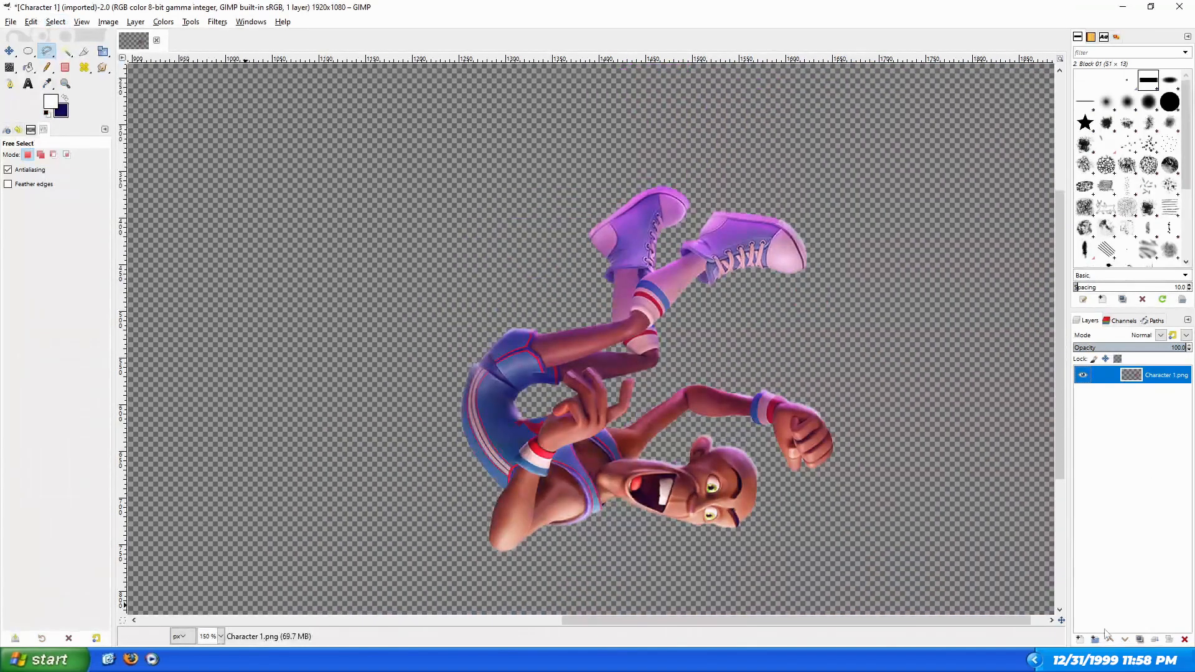
# Duplicate the Character 1 layer, hide the upper copy and make the original layer active
pyautogui.click(1139, 639)
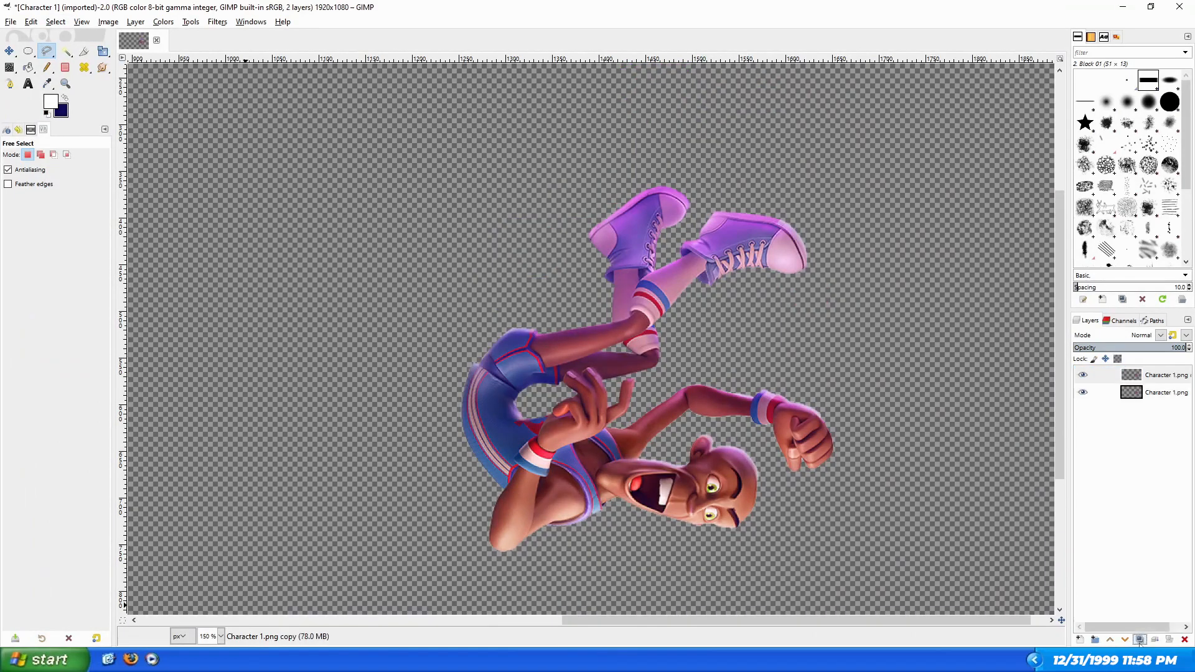
pyautogui.click(1100, 392)
pyautogui.click(1082, 374)
# Apply a linear motion blur to the original Character 1 layer and show the sharp copy above it again
pyautogui.click(208, 26)
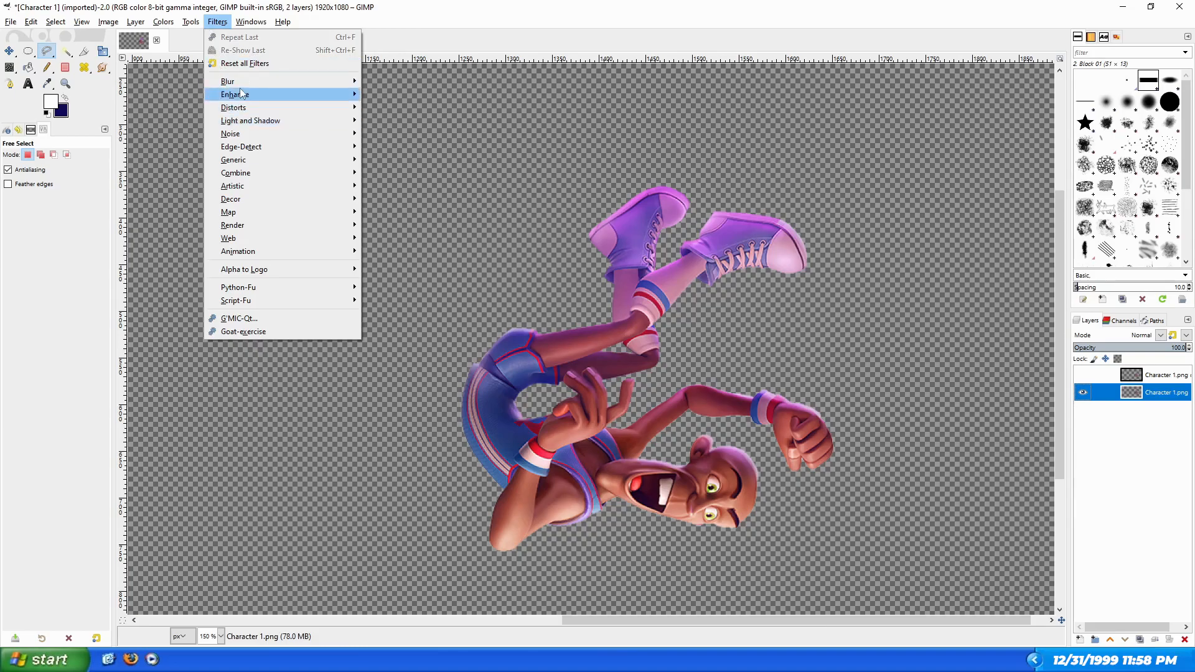
pyautogui.moveTo(243, 81)
pyautogui.click(411, 199)
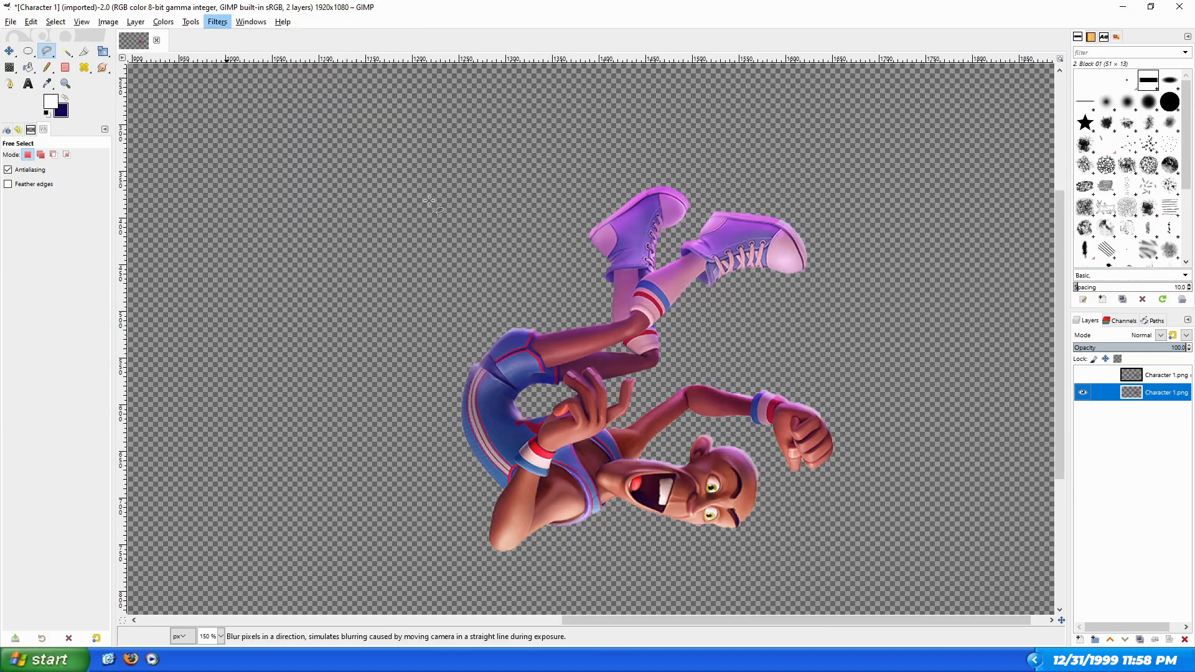
pyautogui.moveTo(282, 231); pyautogui.dragTo(258, 249)
pyautogui.moveTo(88, 205); pyautogui.dragTo(128, 210)
pyautogui.click(203, 312)
pyautogui.click(1082, 375)
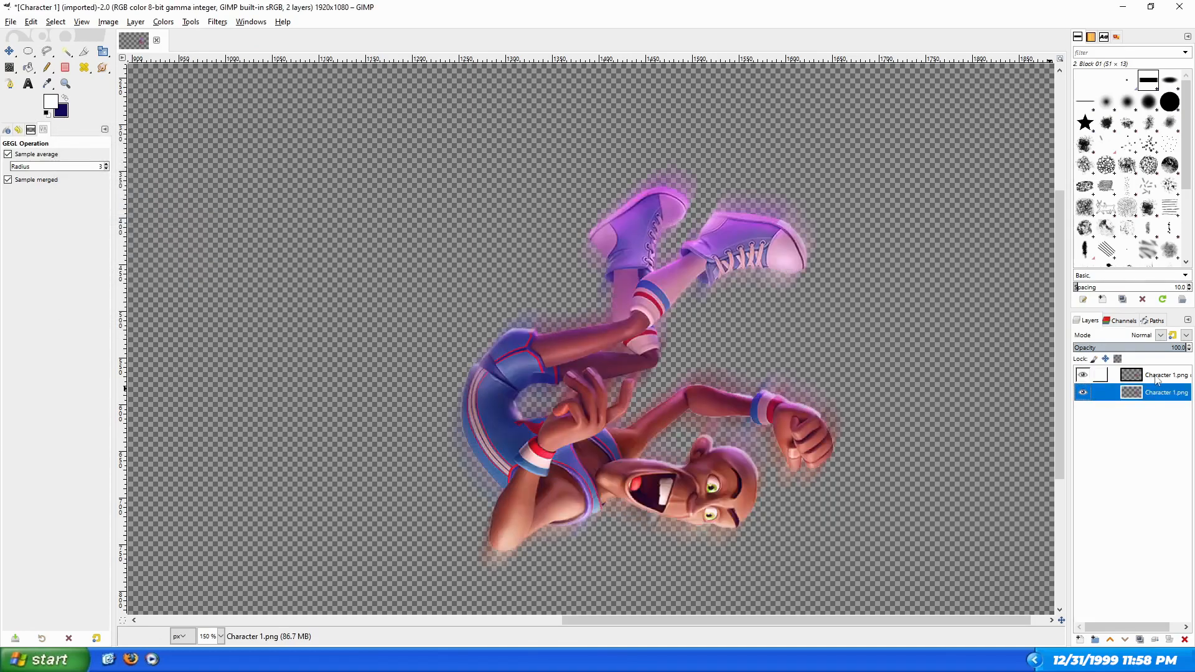
# Shift the blurred layer slightly up behind the sharp character and erase the unwanted parts of the blur
pyautogui.click(9, 51)
pyautogui.moveTo(673, 178); pyautogui.dragTo(677, 165)
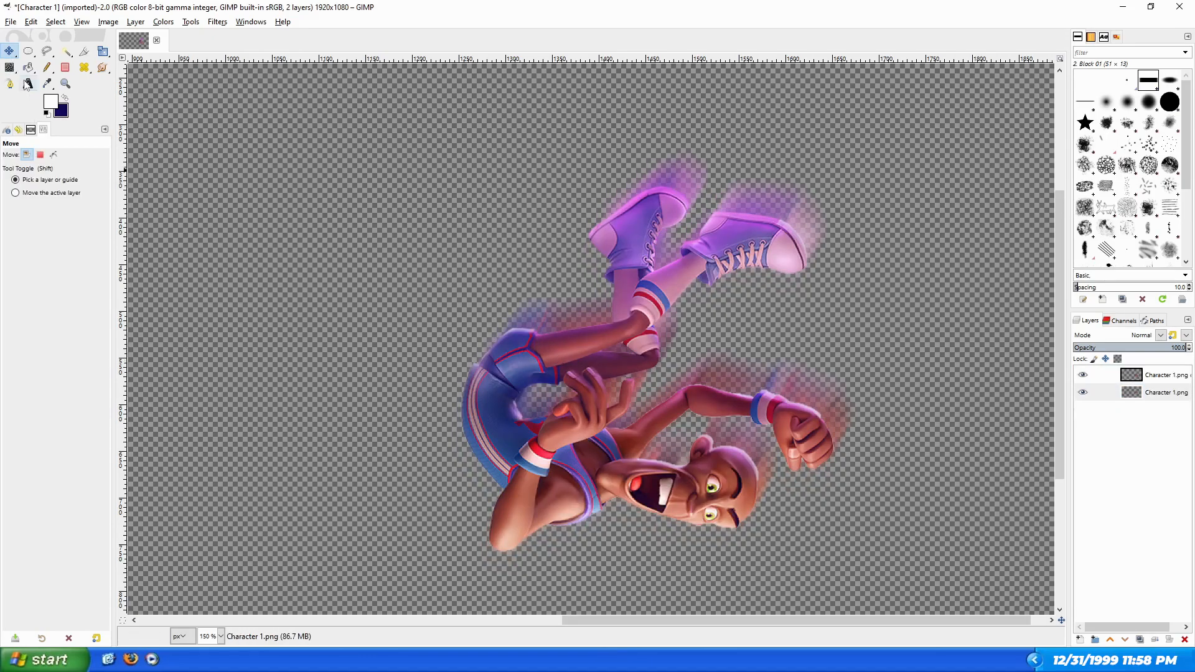
pyautogui.click(66, 68)
pyautogui.moveTo(852, 425)
pyautogui.mouseDown()
pyautogui.moveTo(821, 392)
pyautogui.moveTo(825, 502)
pyautogui.moveTo(811, 425)
pyautogui.moveTo(679, 411)
pyautogui.moveTo(746, 422)
pyautogui.moveTo(688, 525)
pyautogui.moveTo(625, 534)
pyautogui.moveTo(497, 484)
pyautogui.moveTo(516, 411)
pyautogui.moveTo(611, 429)
pyautogui.moveTo(588, 374)
pyautogui.moveTo(621, 379)
pyautogui.moveTo(660, 330)
pyautogui.moveTo(700, 398)
pyautogui.moveTo(705, 337)
pyautogui.moveTo(587, 394)
pyautogui.moveTo(464, 412)
pyautogui.mouseUp()
pyautogui.keyDown('ctrl'); pyautogui.scroll(-2, 873, 332); pyautogui.keyUp('ctrl')
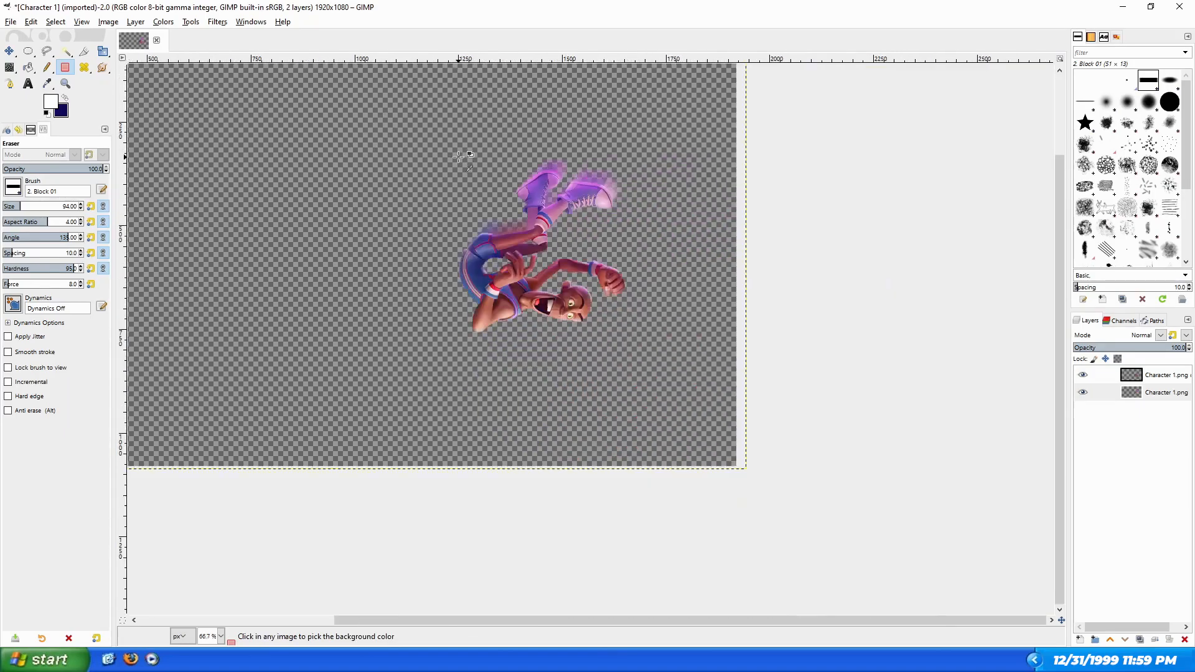
pyautogui.scroll(2, 896, 346)
pyautogui.moveTo(819, 621); pyautogui.dragTo(701, 630)
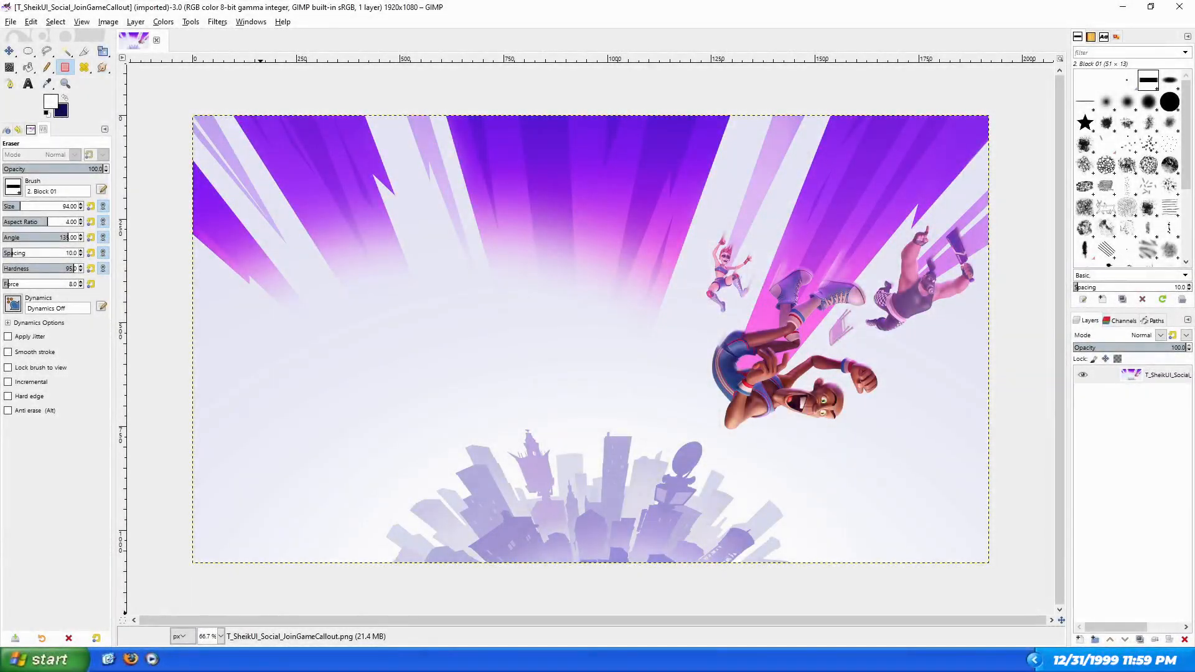
# Add a vertical guide through the middle of the T_SheikUI_Social_JoinGameCallout image
pyautogui.click(10, 51)
pyautogui.click(107, 22)
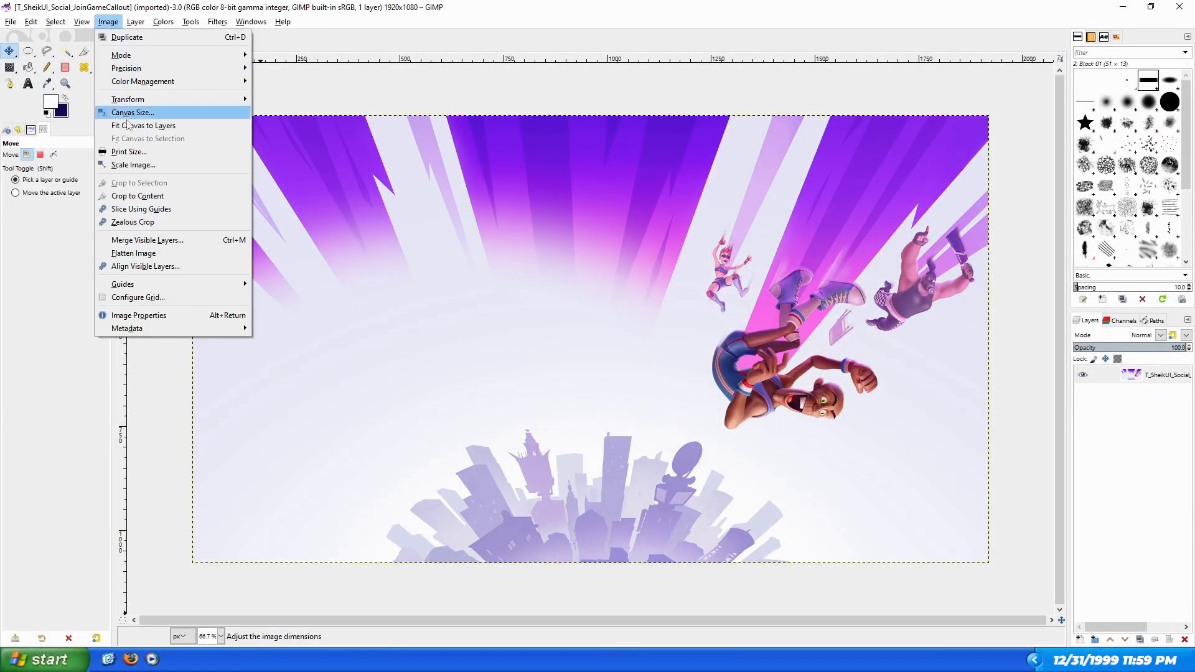
pyautogui.moveTo(161, 280)
pyautogui.click(314, 281)
pyautogui.click(575, 311)
pyautogui.click(583, 343)
pyautogui.click(630, 399)
# Select the left half of the image up to the centre guide with Rectangle Select and copy it
pyautogui.rightClick(29, 51)
pyautogui.click(59, 53)
pyautogui.moveTo(176, 111); pyautogui.dragTo(590, 568)
pyautogui.hotkey('ctrl', 'c')
# Paste the copied half as a new layer in its original place and clear the selection
pyautogui.click(31, 22)
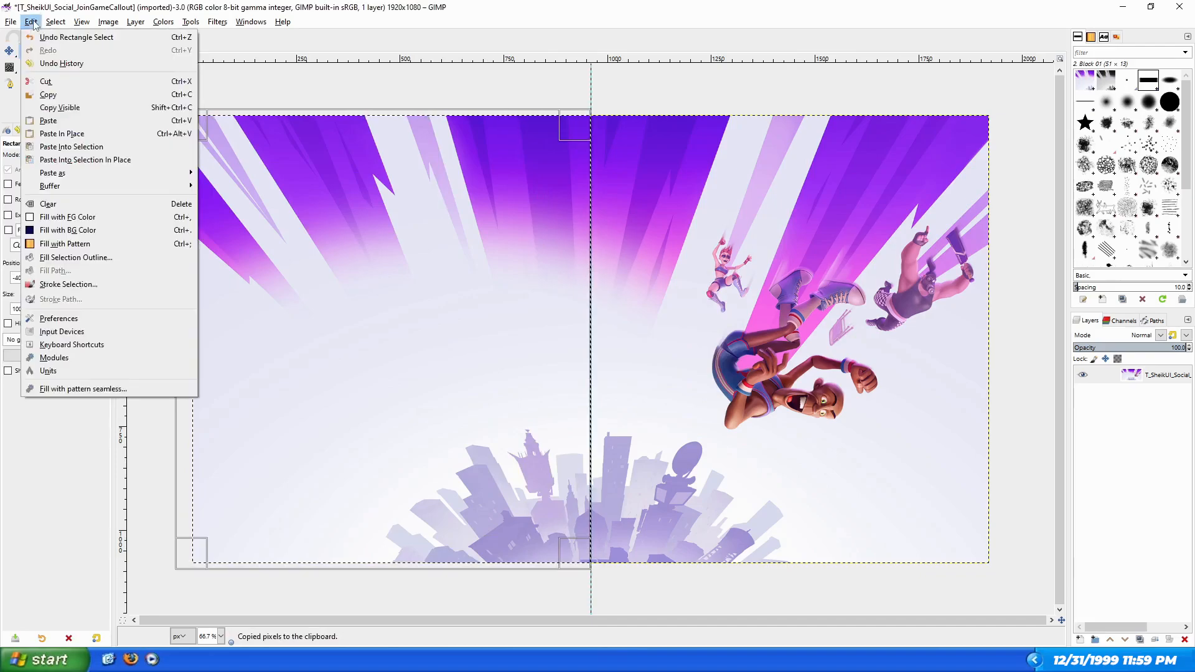
pyautogui.moveTo(56, 173)
pyautogui.click(274, 187)
pyautogui.click(55, 22)
pyautogui.click(68, 51)
# Move the pasted layer onto the right half of the image and flip it horizontally to cover the characters
pyautogui.click(132, 22)
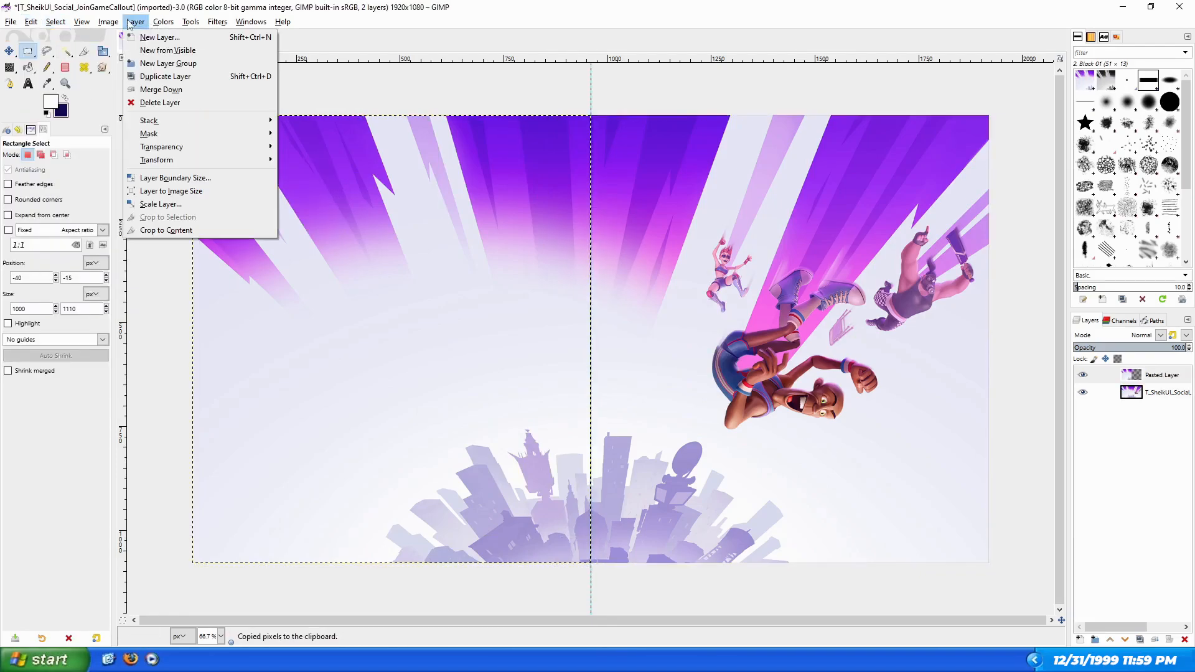
pyautogui.click(10, 51)
pyautogui.click(10, 51)
pyautogui.moveTo(321, 227); pyautogui.dragTo(720, 227)
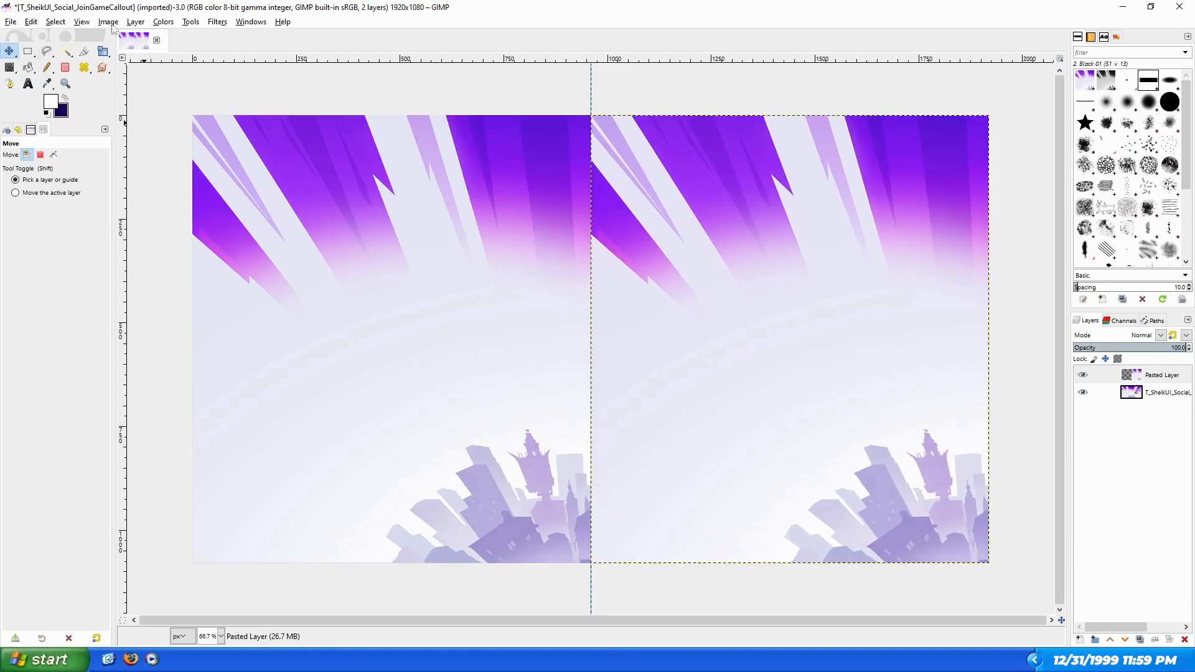
pyautogui.click(135, 21)
pyautogui.moveTo(162, 158)
pyautogui.click(315, 162)
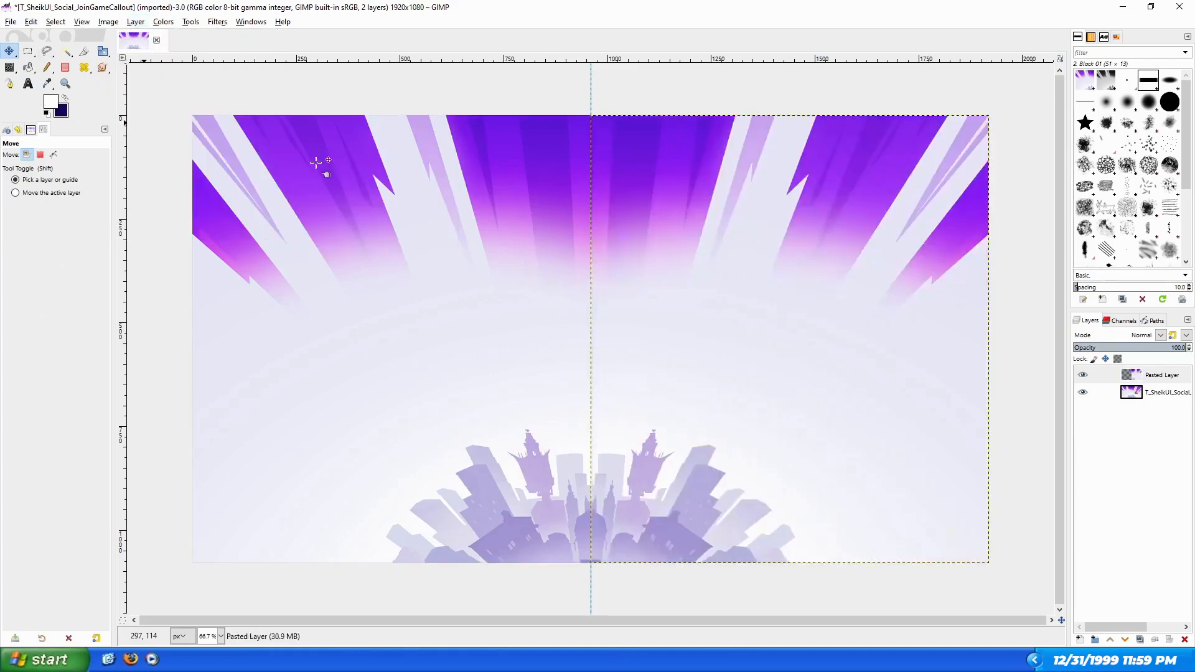
# Erase the mirrored buildings to reveal the original skyline right of centre, and merge the pasted layer with the original
pyautogui.click(65, 68)
pyautogui.moveTo(603, 459)
pyautogui.mouseDown()
pyautogui.moveTo(625, 513)
pyautogui.moveTo(603, 500)
pyautogui.moveTo(623, 463)
pyautogui.moveTo(661, 462)
pyautogui.moveTo(674, 436)
pyautogui.moveTo(700, 450)
pyautogui.moveTo(775, 569)
pyautogui.moveTo(772, 514)
pyautogui.moveTo(744, 510)
pyautogui.moveTo(720, 585)
pyautogui.moveTo(743, 574)
pyautogui.moveTo(797, 584)
pyautogui.moveTo(700, 554)
pyautogui.moveTo(682, 566)
pyautogui.moveTo(684, 510)
pyautogui.moveTo(598, 479)
pyautogui.moveTo(586, 520)
pyautogui.moveTo(646, 586)
pyautogui.moveTo(673, 593)
pyautogui.moveTo(613, 473)
pyautogui.moveTo(694, 573)
pyautogui.moveTo(685, 473)
pyautogui.moveTo(753, 527)
pyautogui.mouseUp()
pyautogui.rightClick(1153, 380)
pyautogui.click(1153, 381)
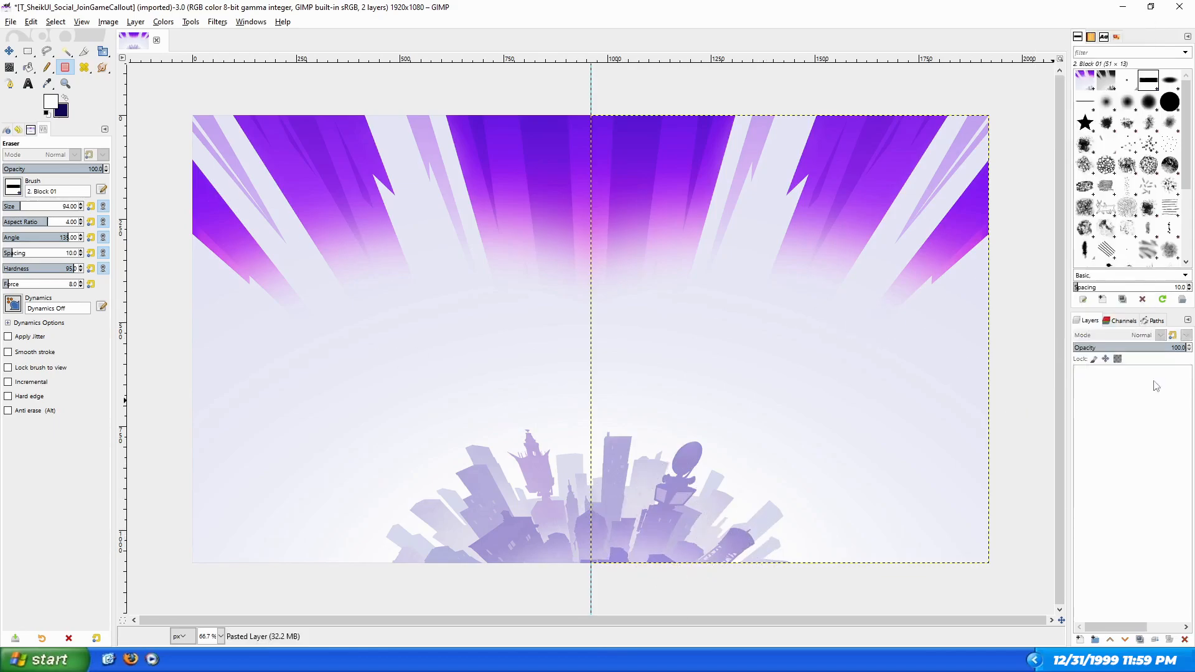
# Remove all guides from the background image
pyautogui.click(102, 26)
pyautogui.moveTo(122, 284)
pyautogui.click(312, 325)
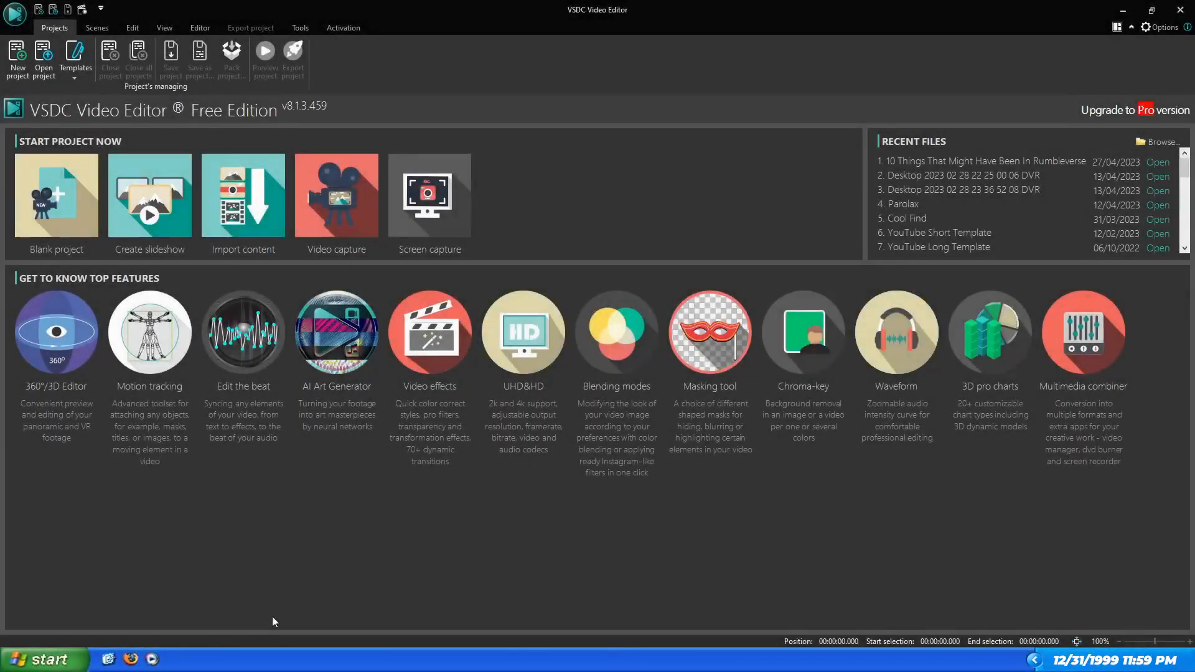
# Switch to VSDC Video Editor, create a blank 1920x1080, 60 fps project and import the Background and Character 1, 2 and 3 images
pyautogui.click(62, 218)
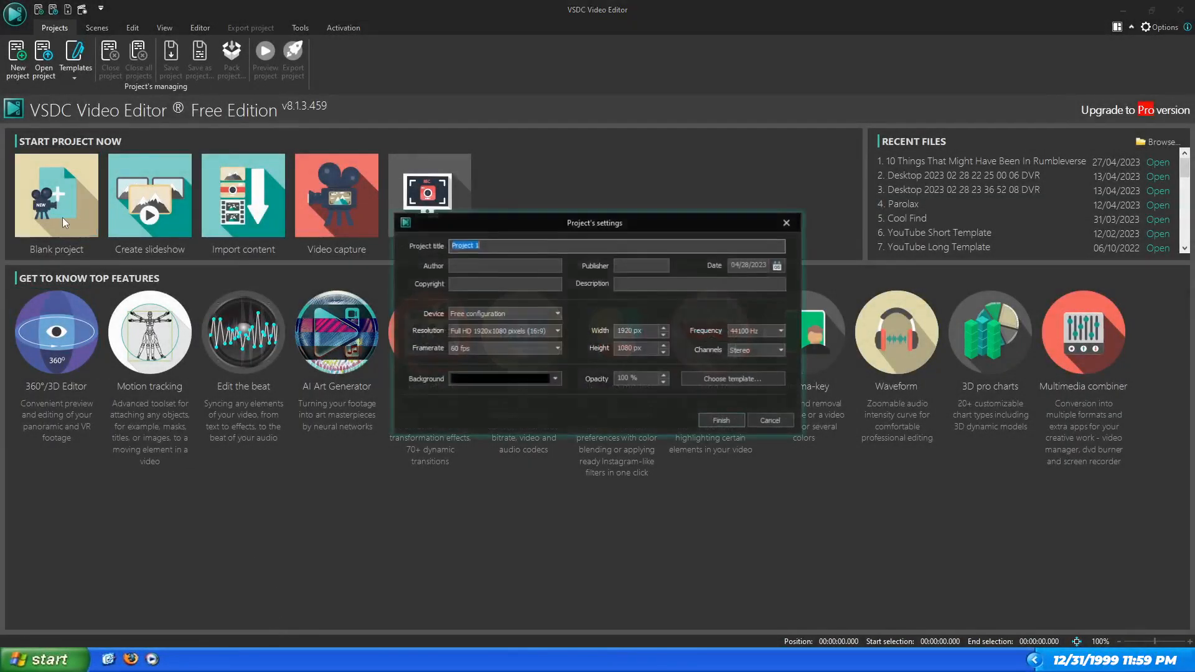
pyautogui.click(720, 421)
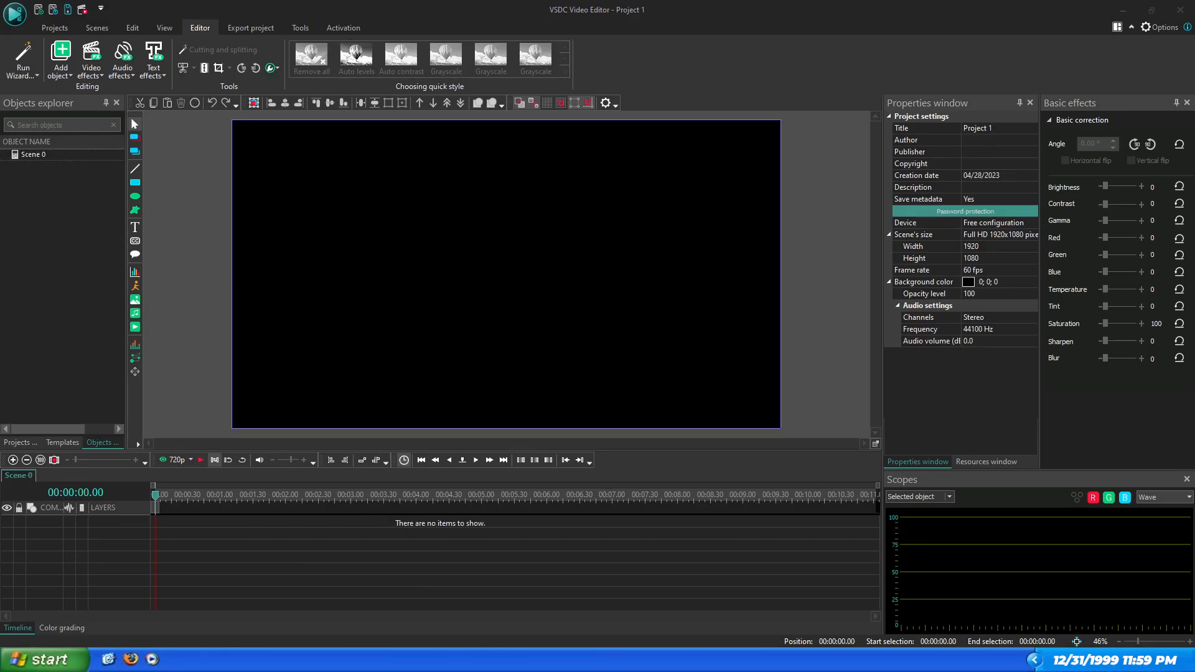
pyautogui.click(409, 436)
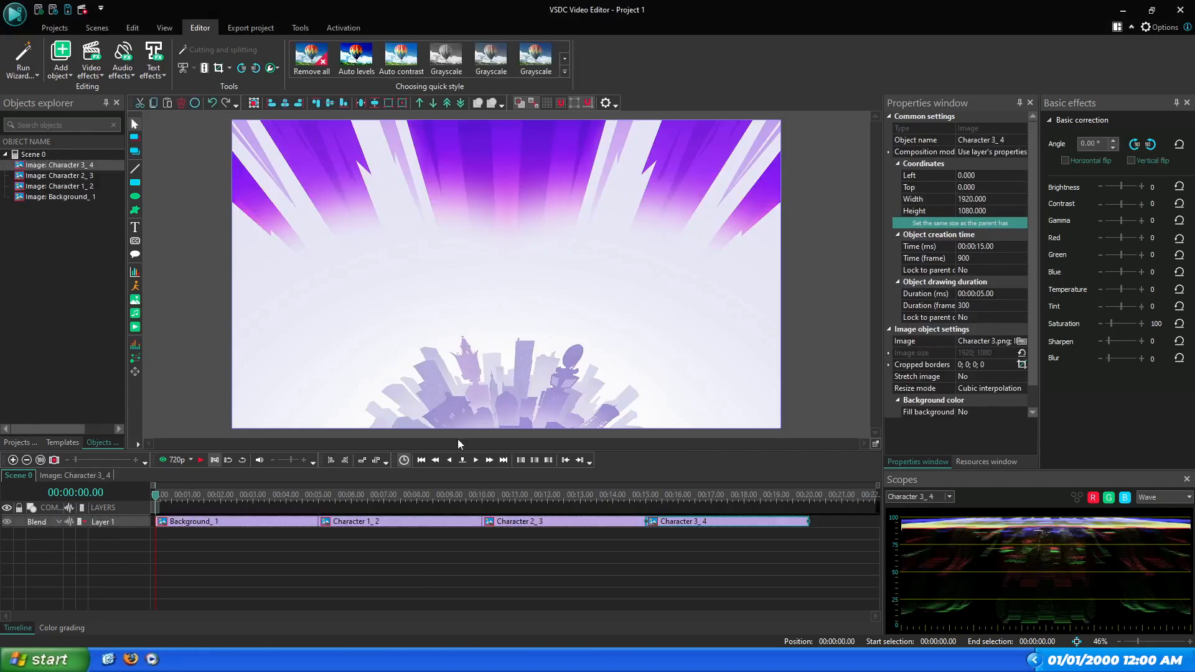
# Stack the three character images on separate layers starting at time zero, and send the Background image behind them
pyautogui.moveTo(376, 524); pyautogui.dragTo(181, 543)
pyautogui.moveTo(529, 527); pyautogui.dragTo(190, 563)
pyautogui.moveTo(685, 522); pyautogui.dragTo(187, 560)
pyautogui.click(209, 523)
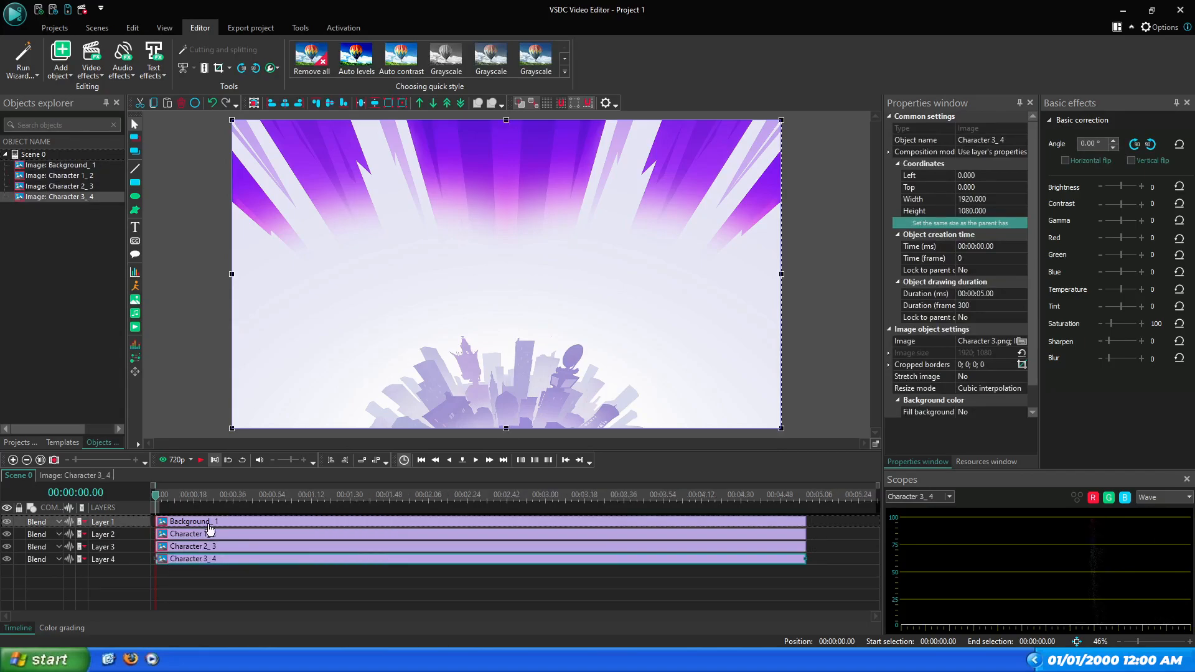
pyautogui.click(461, 103)
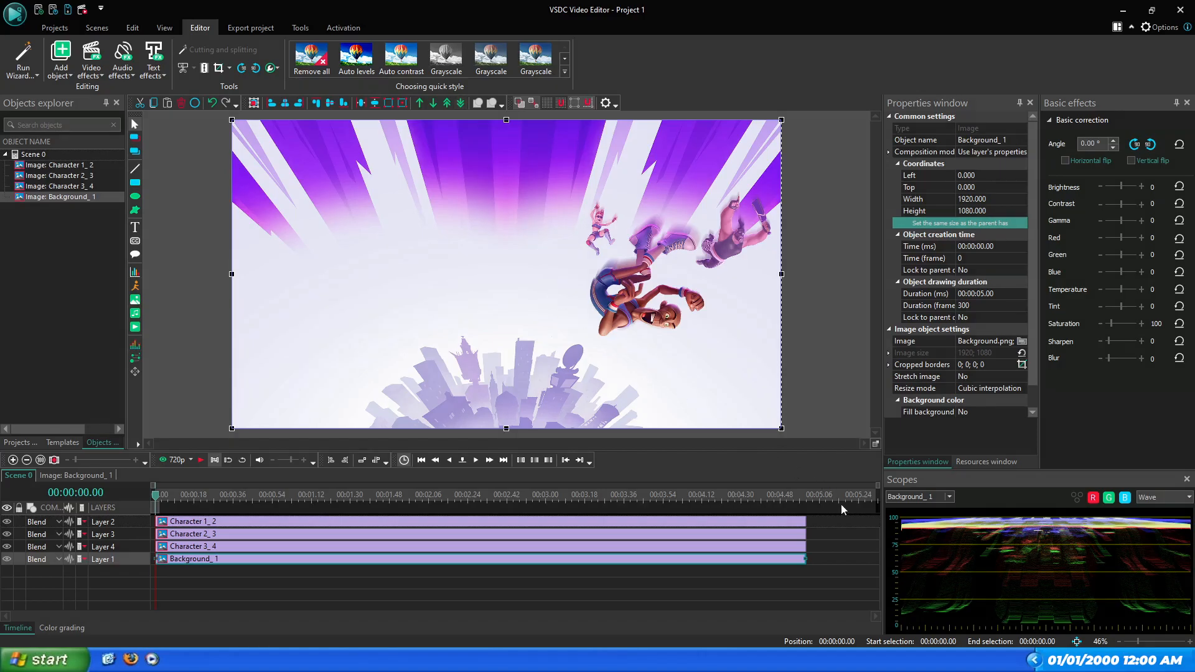
# Set the drawing duration of all four images to 20 seconds
pyautogui.click(845, 531)
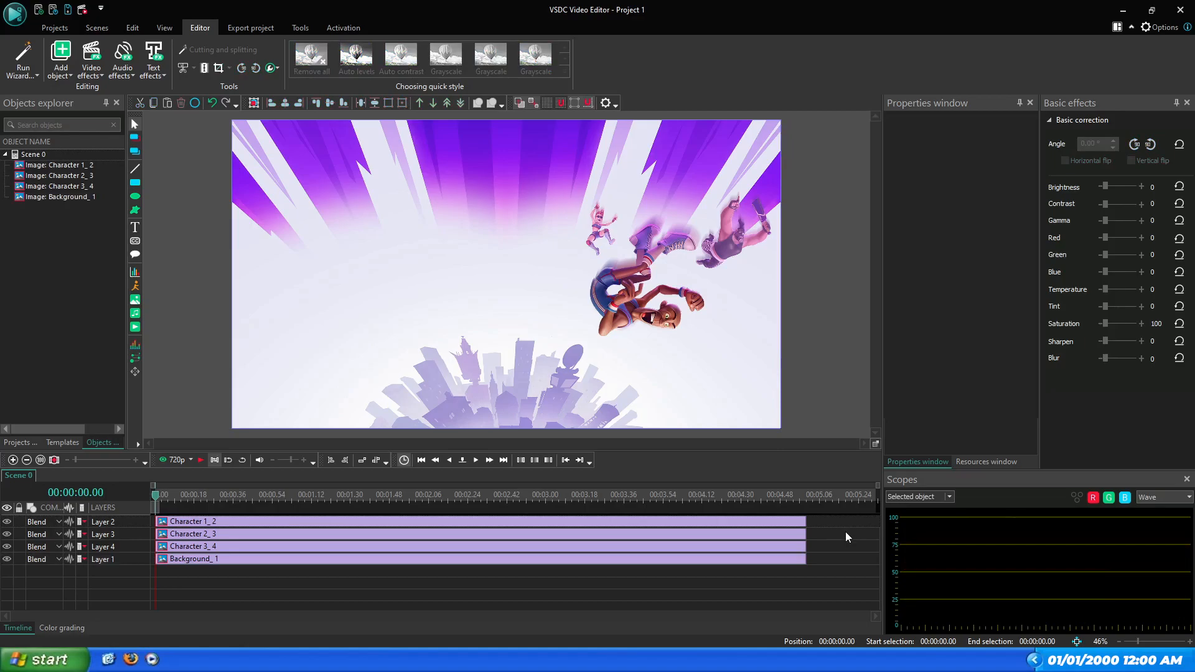
pyautogui.hotkey('ctrl', 'a')
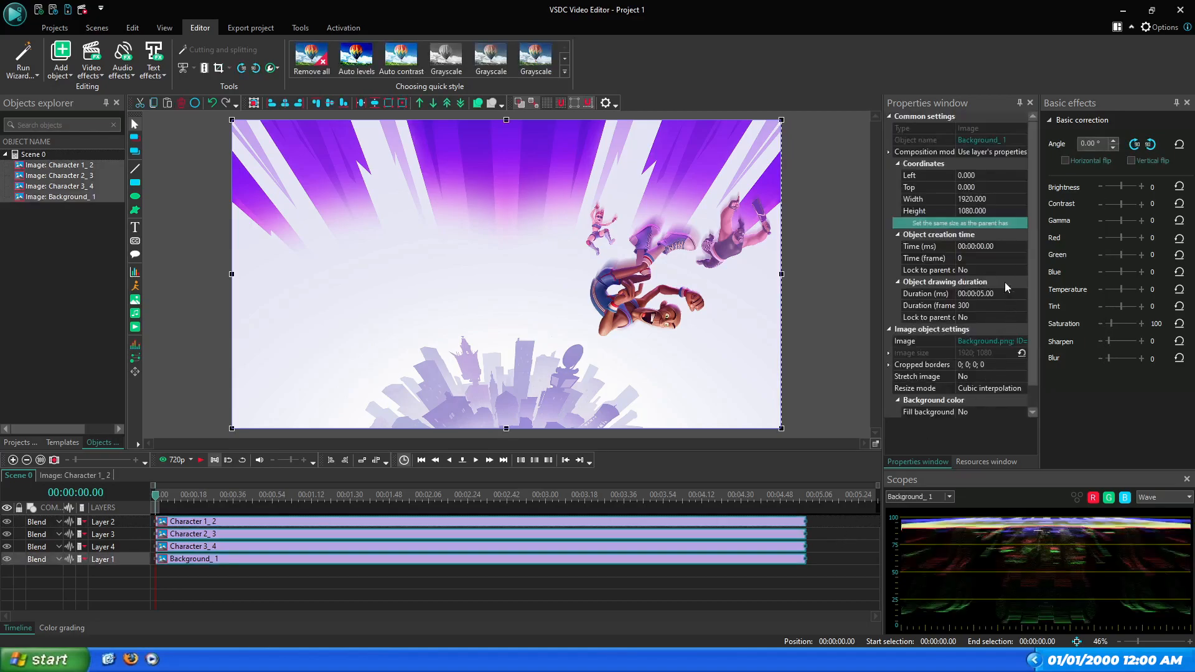
pyautogui.click(994, 294)
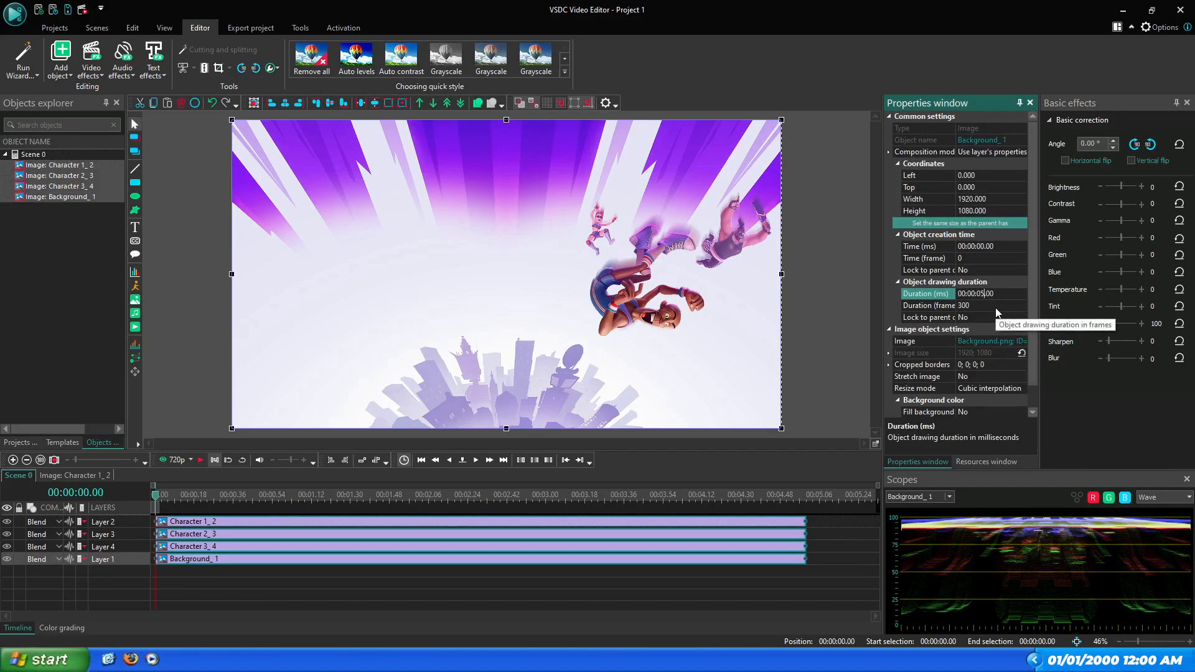
pyautogui.write('2')
pyautogui.press('Return')
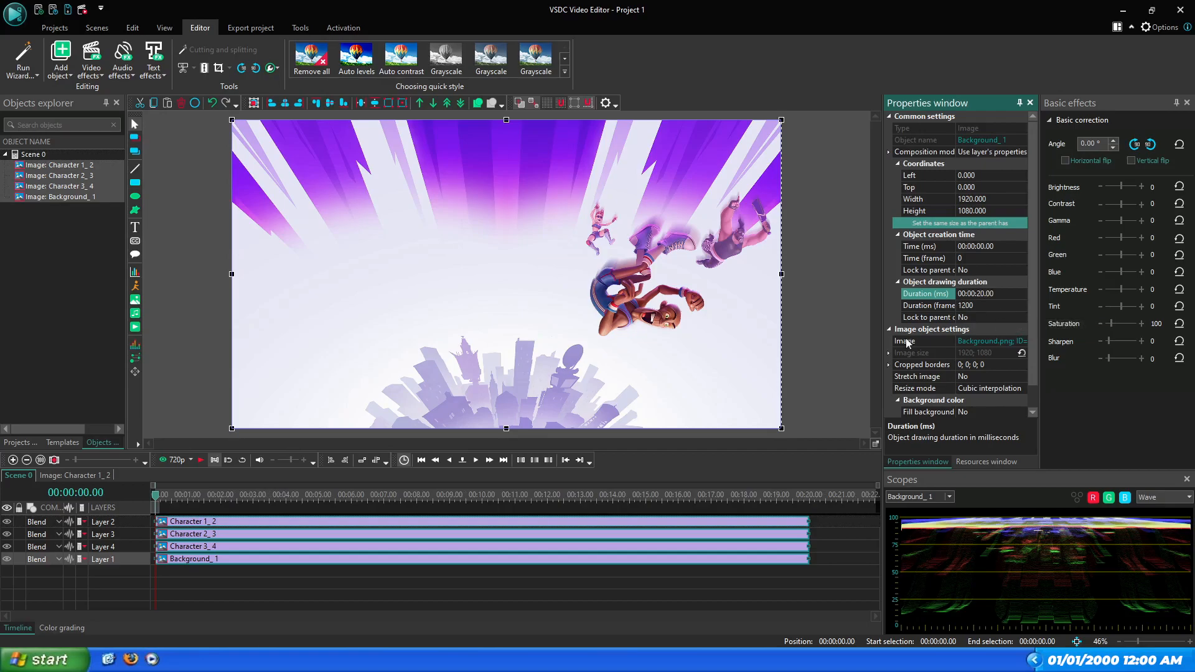
# Add a Movement effect to the Character 1 image, with its end point slightly below and left of the frame centre, and preview the motion
pyautogui.click(822, 395)
pyautogui.doubleClick(193, 522)
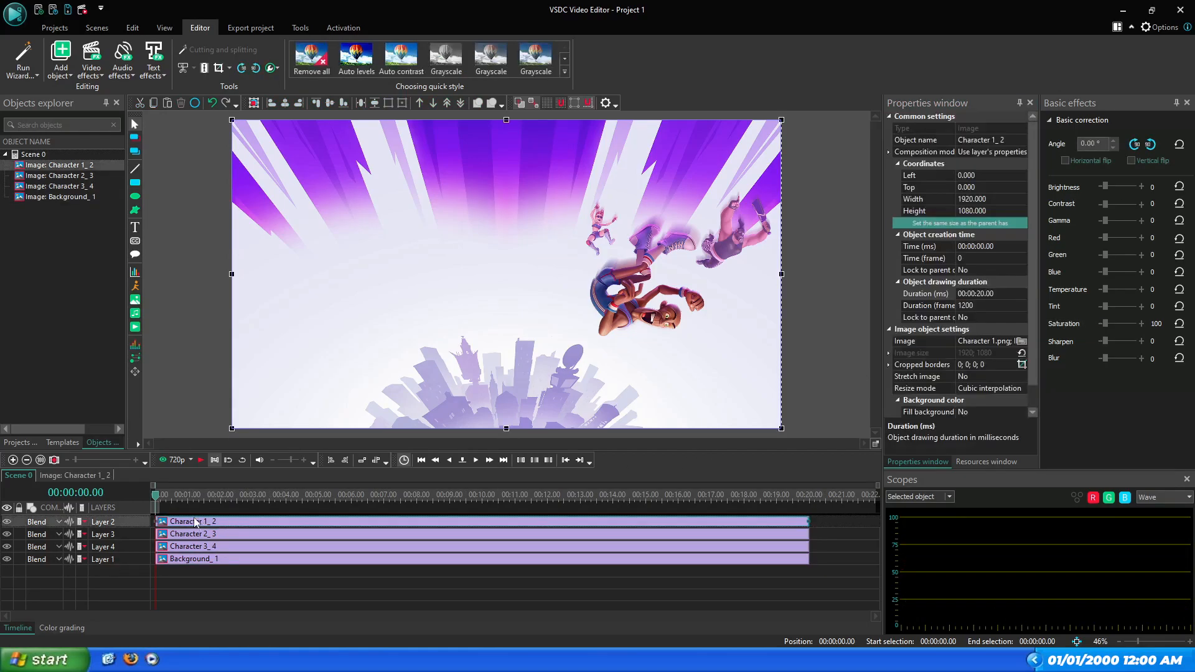
pyautogui.click(136, 371)
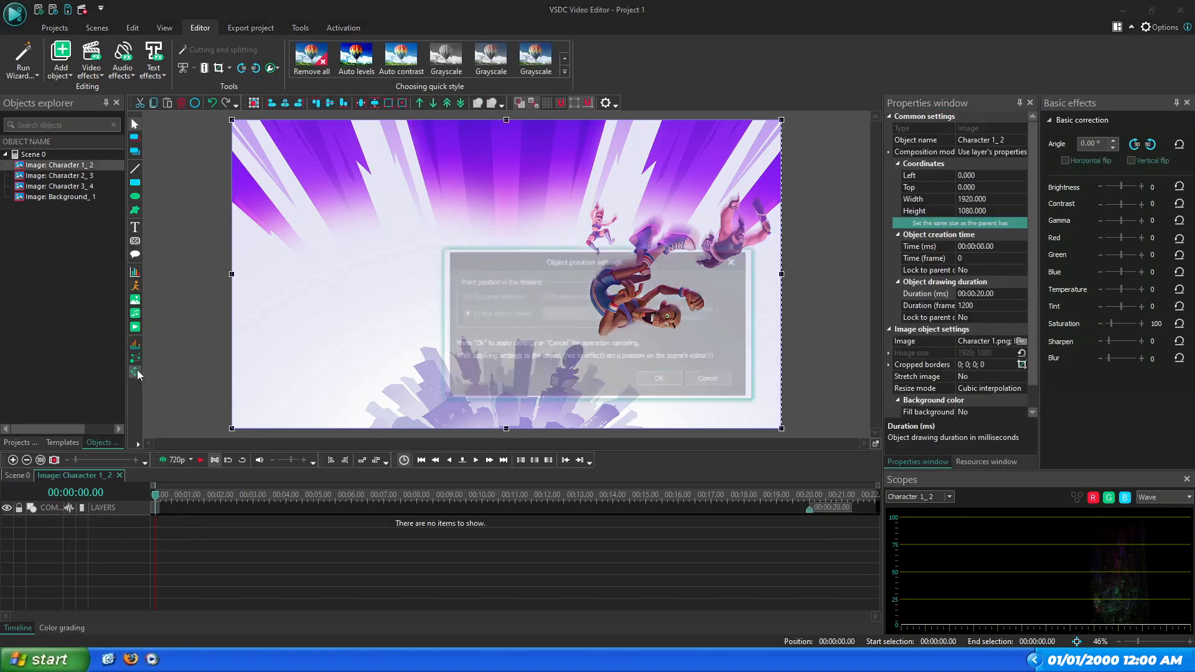
pyautogui.click(661, 380)
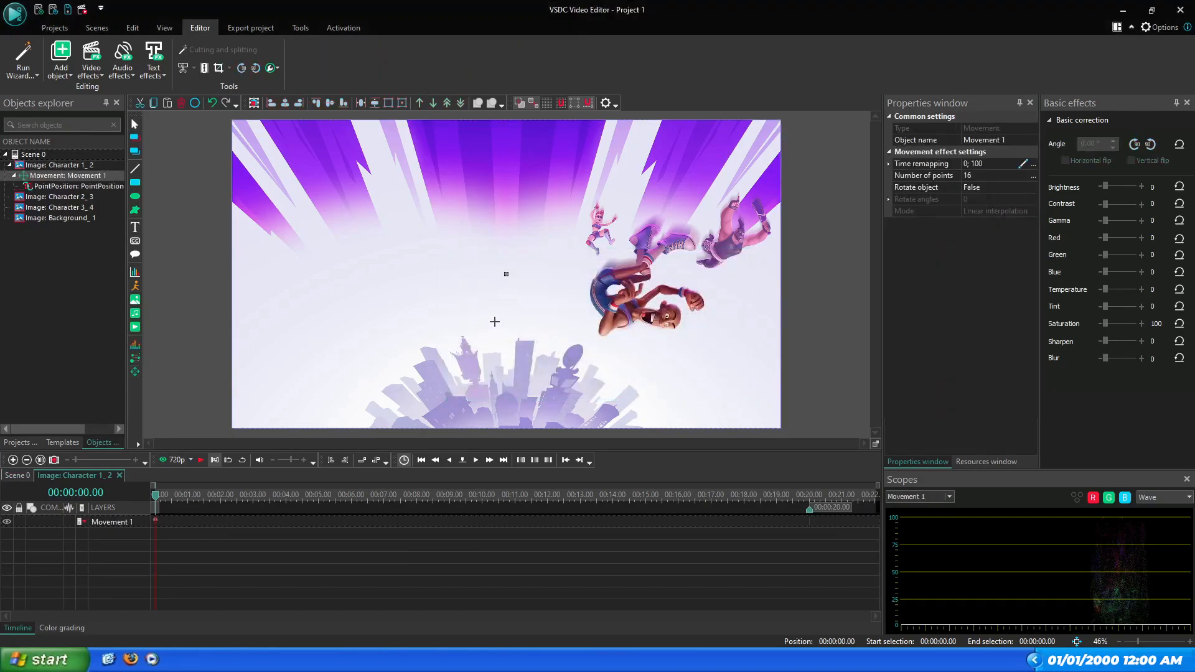
pyautogui.click(495, 322)
pyautogui.click(200, 463)
pyautogui.click(200, 463)
# Shift the Character 1 movement's start point to about X 976, Y 502, preview it and return to the beginning
pyautogui.moveTo(506, 274); pyautogui.dragTo(510, 263)
pyautogui.click(200, 461)
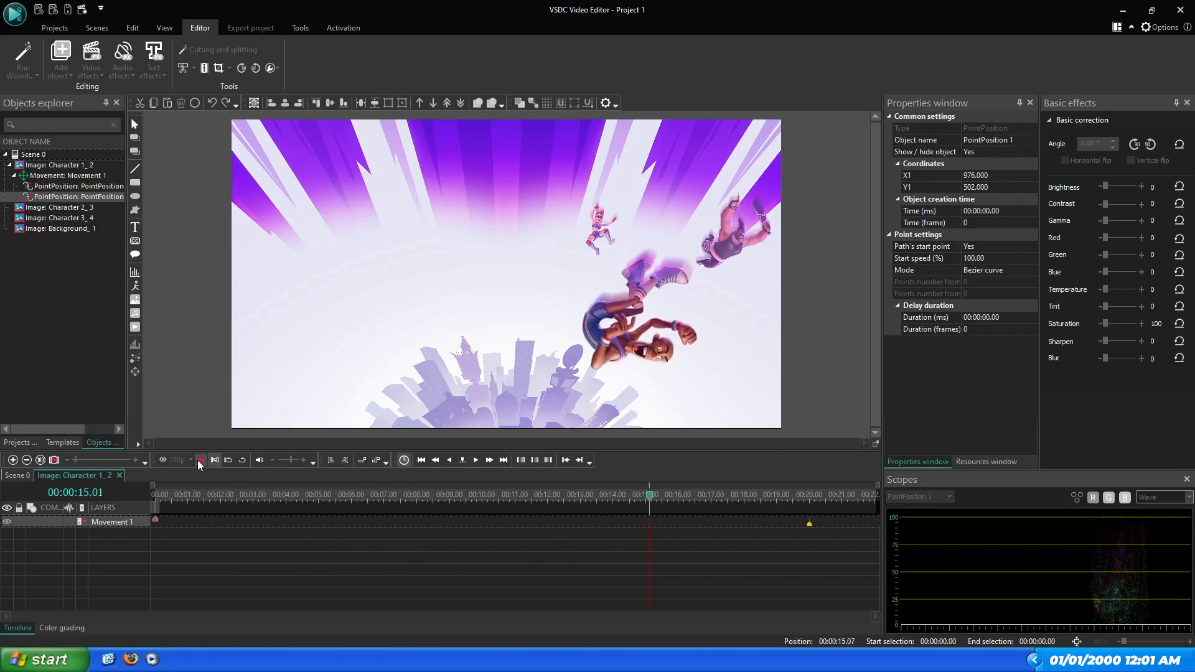
pyautogui.click(421, 461)
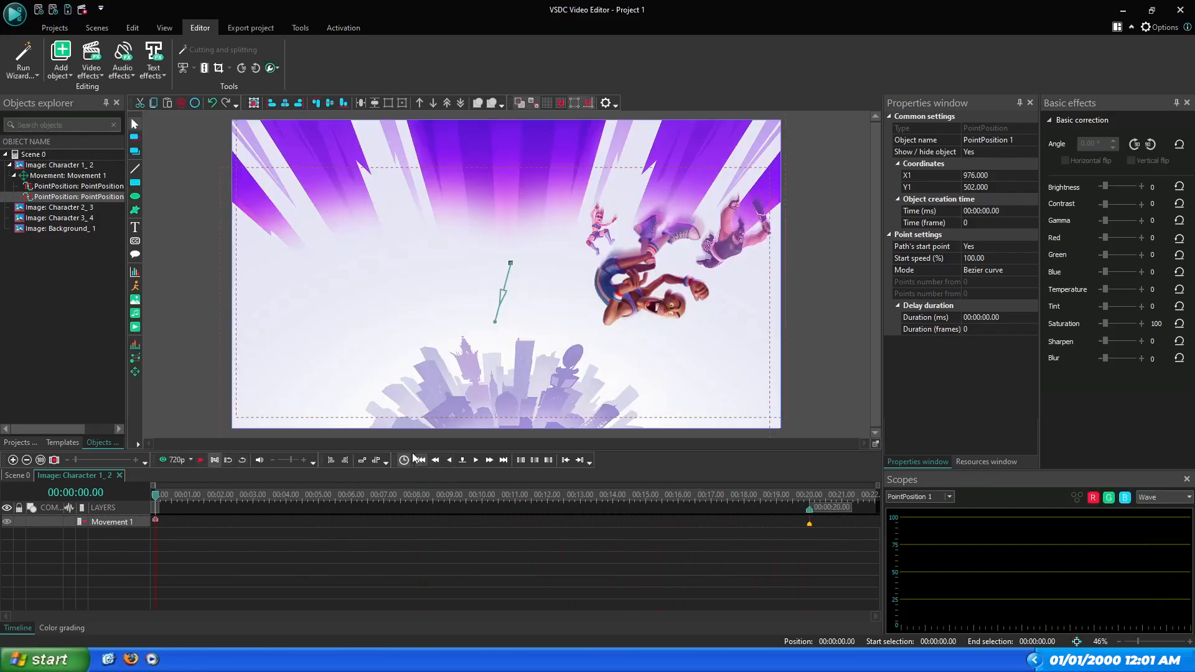
# Add a Movement effect to the Character 2 image, with its end point slightly below centre and its start point shifted slightly above and left of centre
pyautogui.click(13, 476)
pyautogui.doubleClick(215, 537)
pyautogui.click(135, 372)
pyautogui.click(570, 398)
pyautogui.click(517, 302)
pyautogui.click(503, 460)
pyautogui.click(454, 459)
pyautogui.moveTo(516, 296); pyautogui.dragTo(500, 265)
pyautogui.click(422, 459)
pyautogui.click(387, 335)
# Add a Movement effect to the Character 3 image, ending at about X 933, Y 641, and preview the motion
pyautogui.click(25, 479)
pyautogui.doubleClick(573, 248)
pyautogui.click(135, 372)
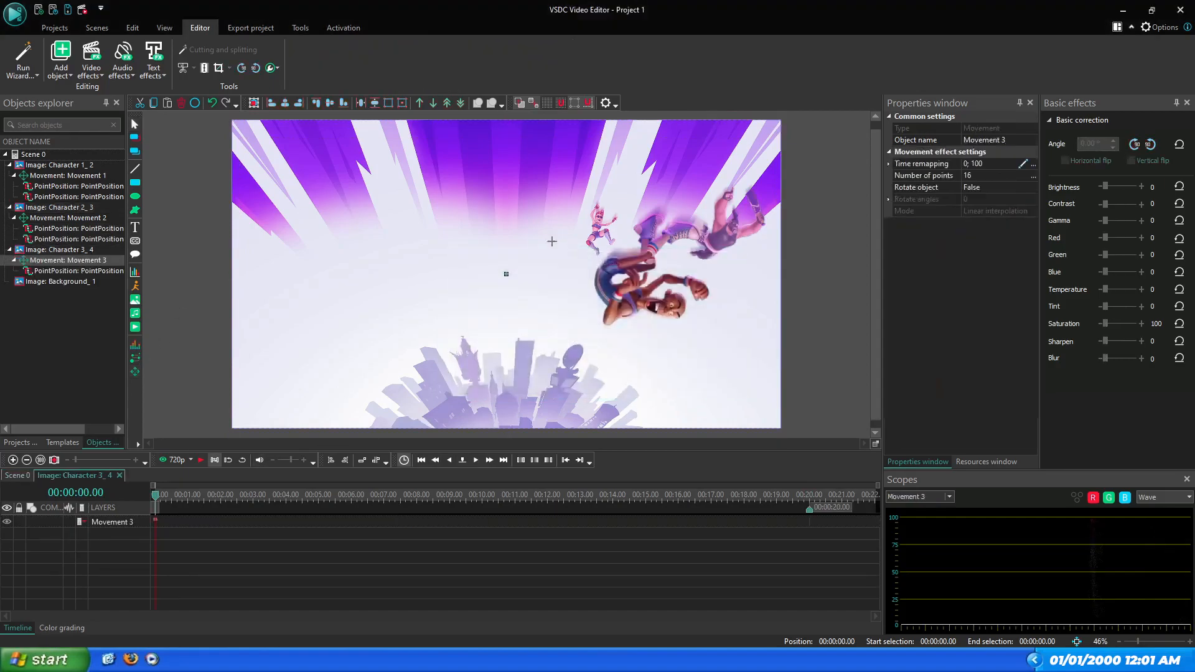
pyautogui.click(498, 303)
pyautogui.click(201, 460)
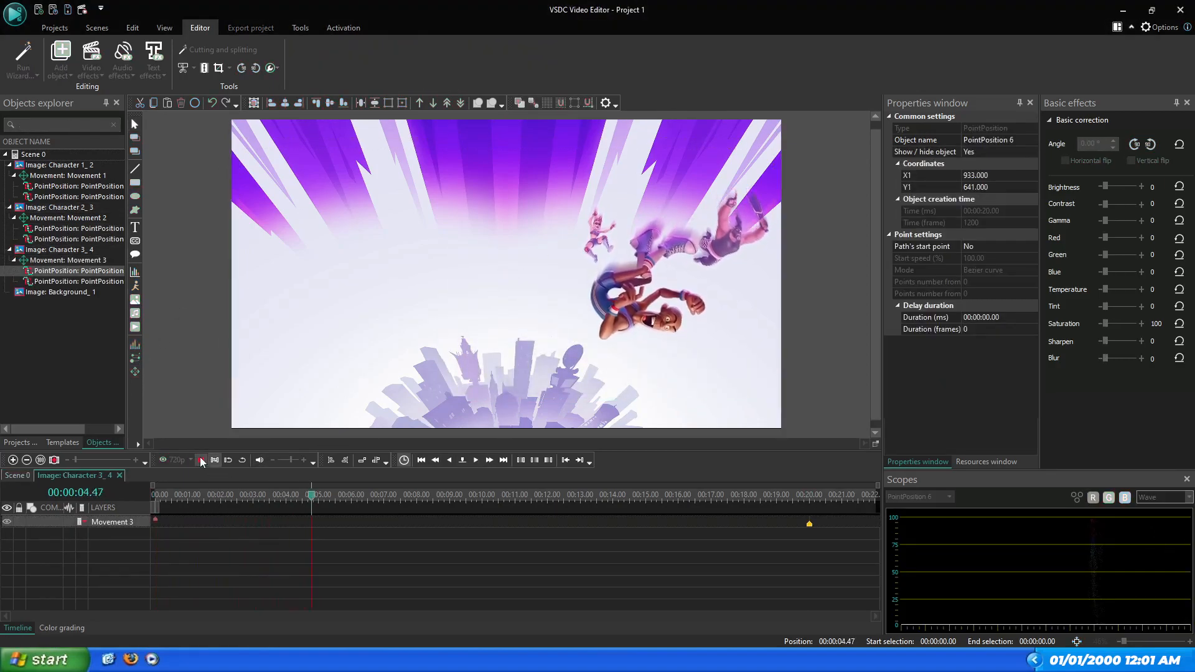
pyautogui.click(201, 460)
# Add a Movement effect to the Background image, running upward from about Y 589 to about Y 426
pyautogui.click(22, 477)
pyautogui.doubleClick(247, 558)
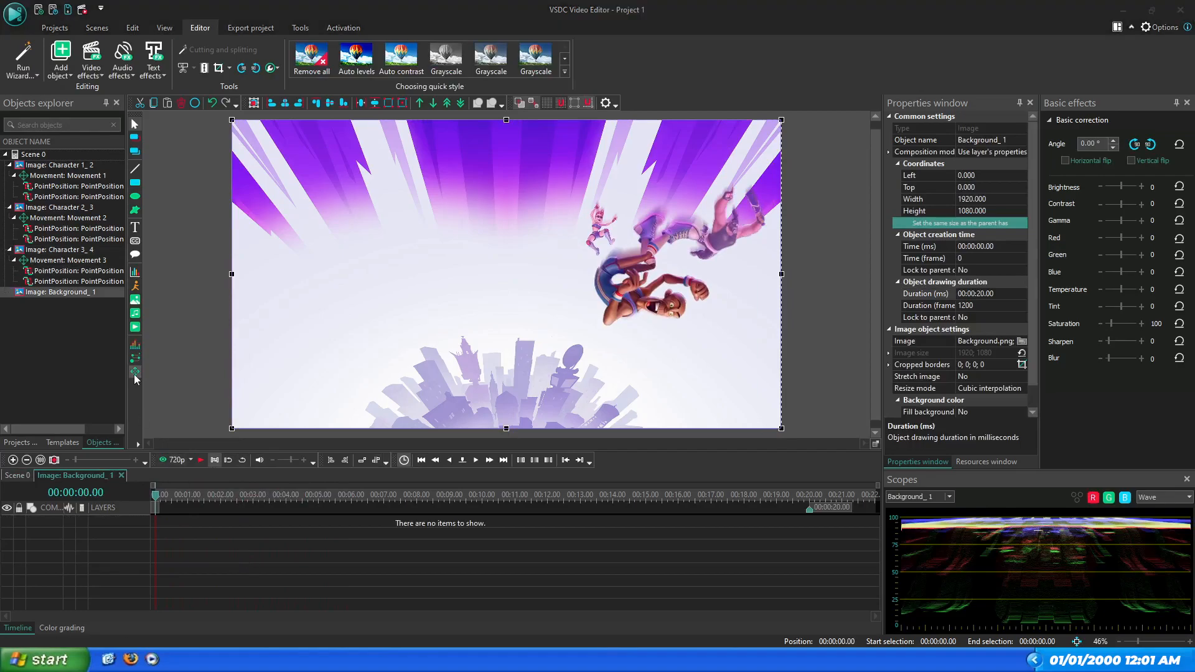
pyautogui.click(135, 373)
pyautogui.press('Return')
pyautogui.click(506, 242)
pyautogui.moveTo(506, 275); pyautogui.dragTo(507, 288)
# Set the X1 coordinate of the background movement's start point to 960
pyautogui.click(991, 175)
pyautogui.press('BackSpace')
pyautogui.press('BackSpace')
pyautogui.press('BackSpace')
pyautogui.press('BackSpace')
pyautogui.press('BackSpace')
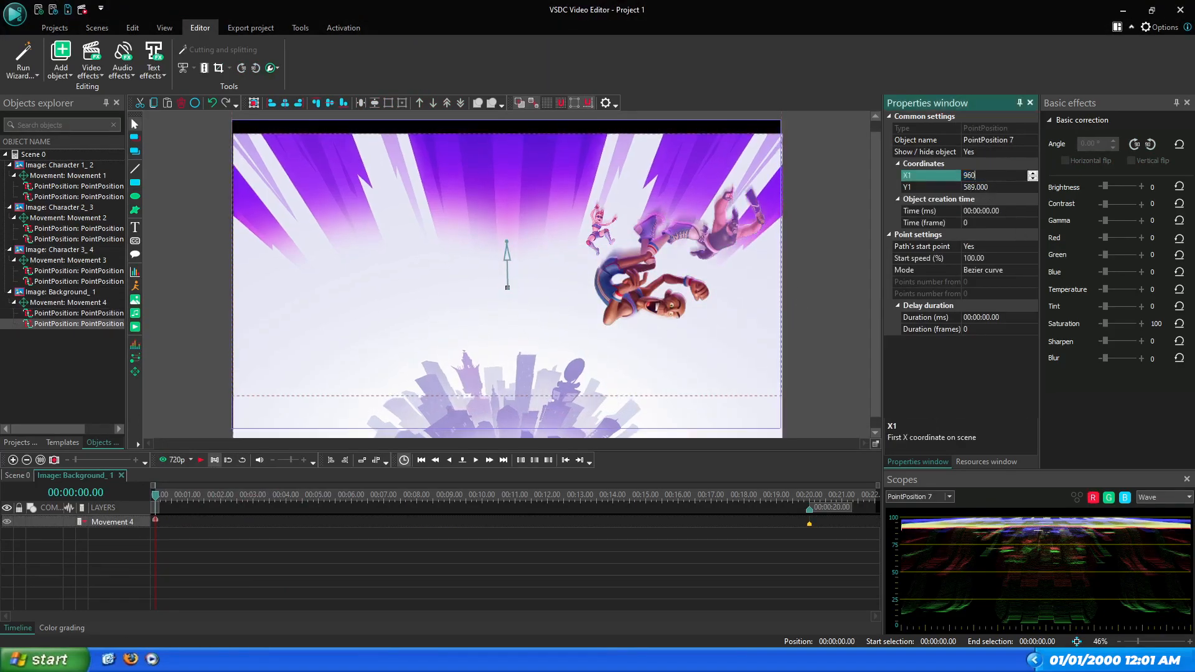
pyautogui.write('0')
pyautogui.press('Return')
# Set the X1 coordinate of the background movement's end point to 960
pyautogui.click(507, 241)
pyautogui.click(990, 175)
pyautogui.press('BackSpace')
pyautogui.press('BackSpace')
pyautogui.press('BackSpace')
pyautogui.press('BackSpace')
# Add a Zoom effect to the Background image with its level set to 110 %, and preview the result
pyautogui.click(91, 61)
pyautogui.moveTo(124, 131)
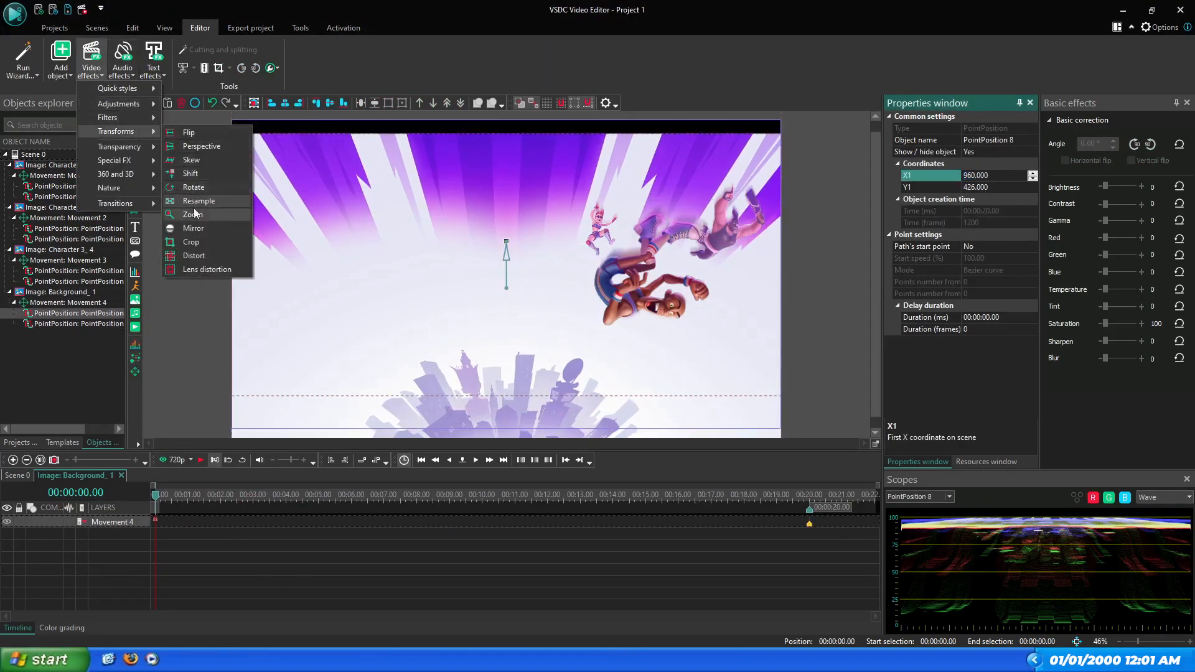
pyautogui.click(196, 213)
pyautogui.press('Return')
pyautogui.click(989, 294)
pyautogui.hotkey('ctrl', 'a')
pyautogui.write('110')
pyautogui.press('Return')
pyautogui.click(198, 464)
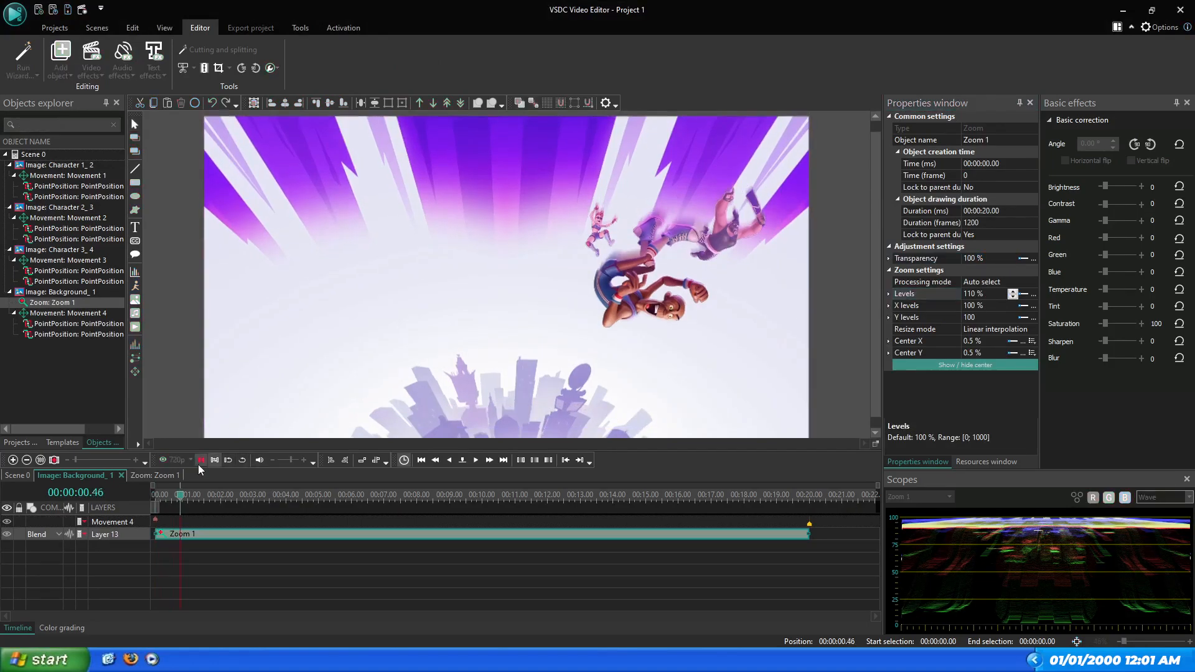
# Lower the background movement's end point to about Y 486 so the image covers the last frame, and preview the whole scene
pyautogui.click(449, 463)
pyautogui.click(507, 257)
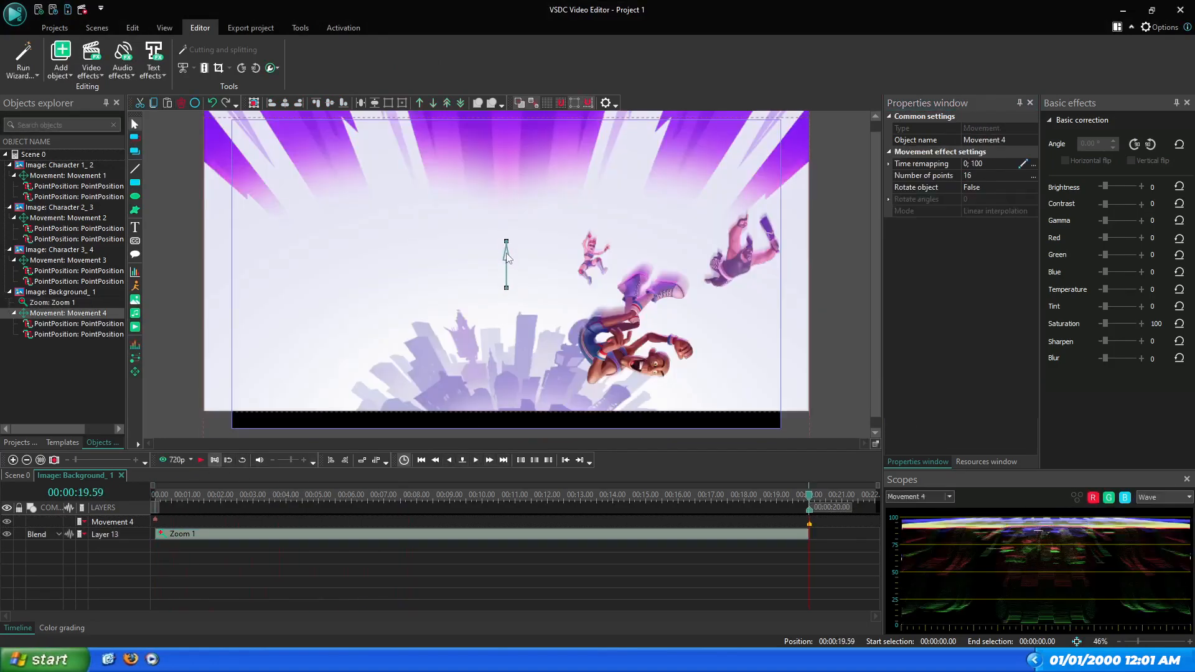
pyautogui.click(506, 242)
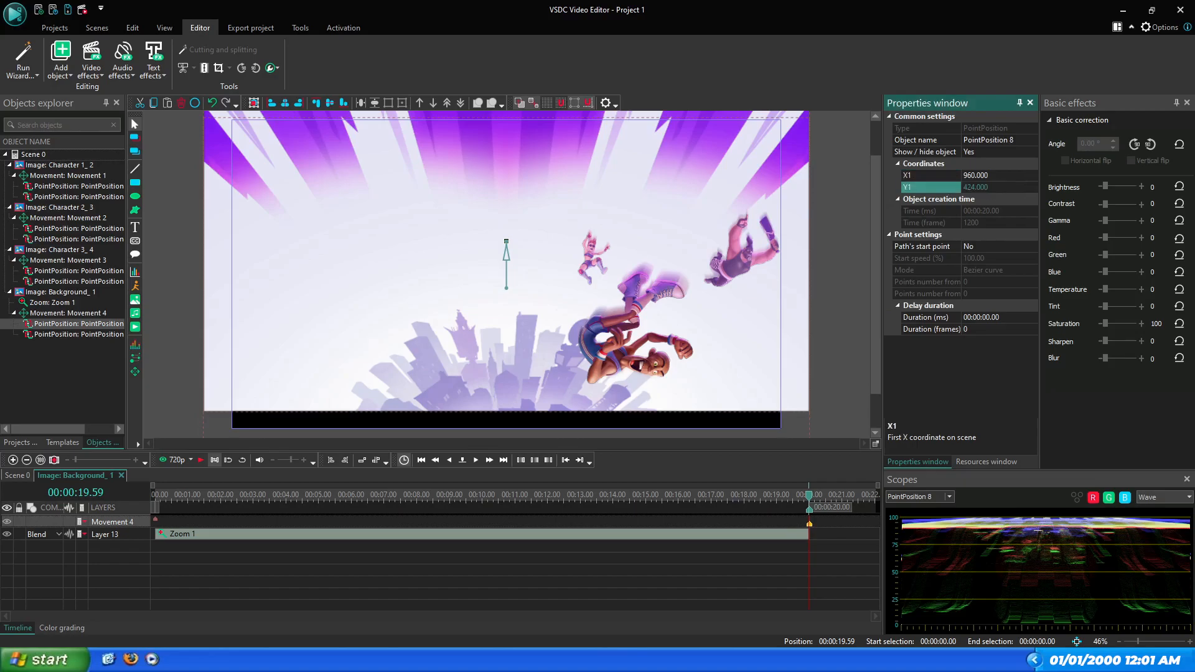
pyautogui.moveTo(506, 243); pyautogui.dragTo(505, 258)
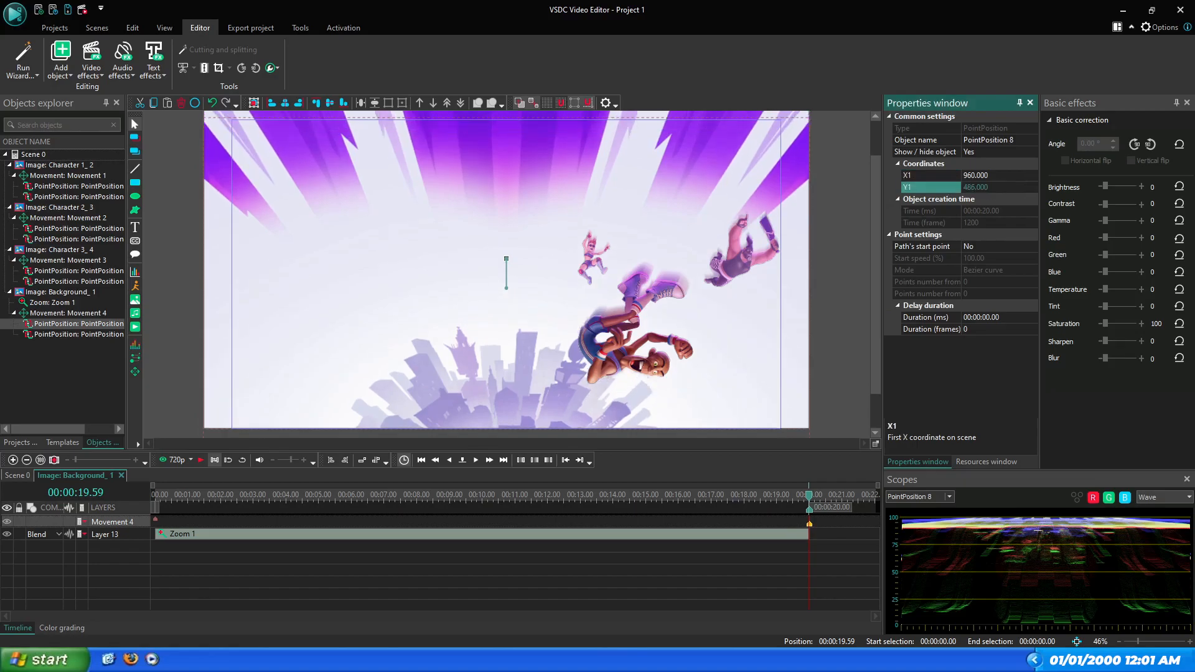
pyautogui.click(178, 464)
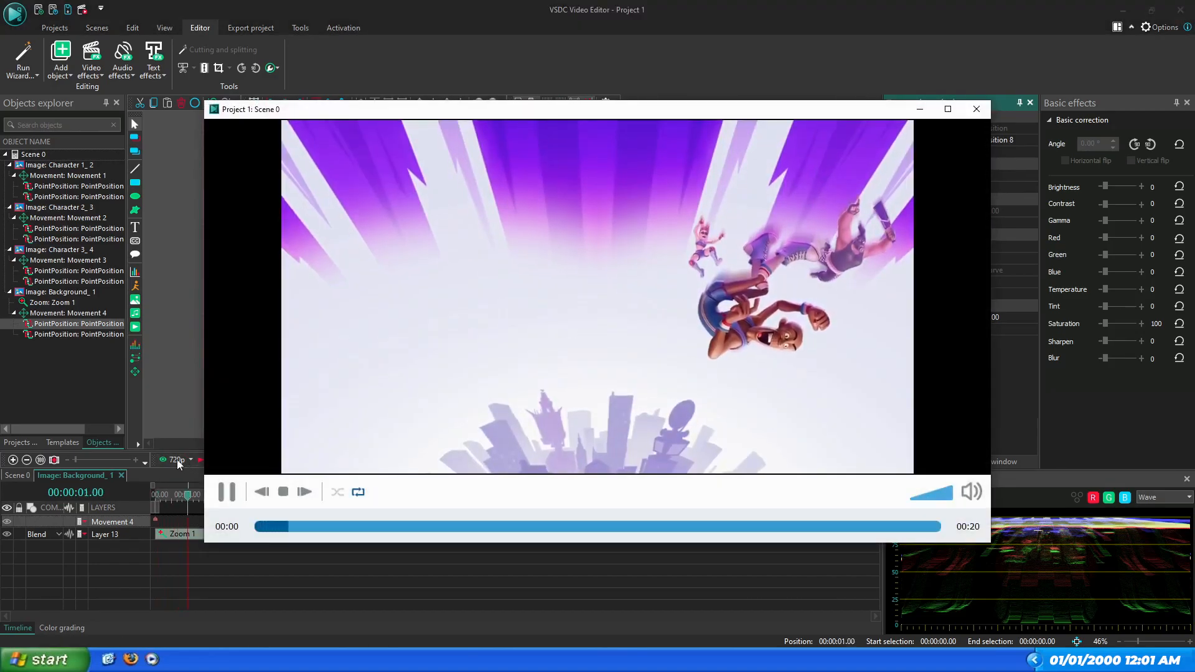